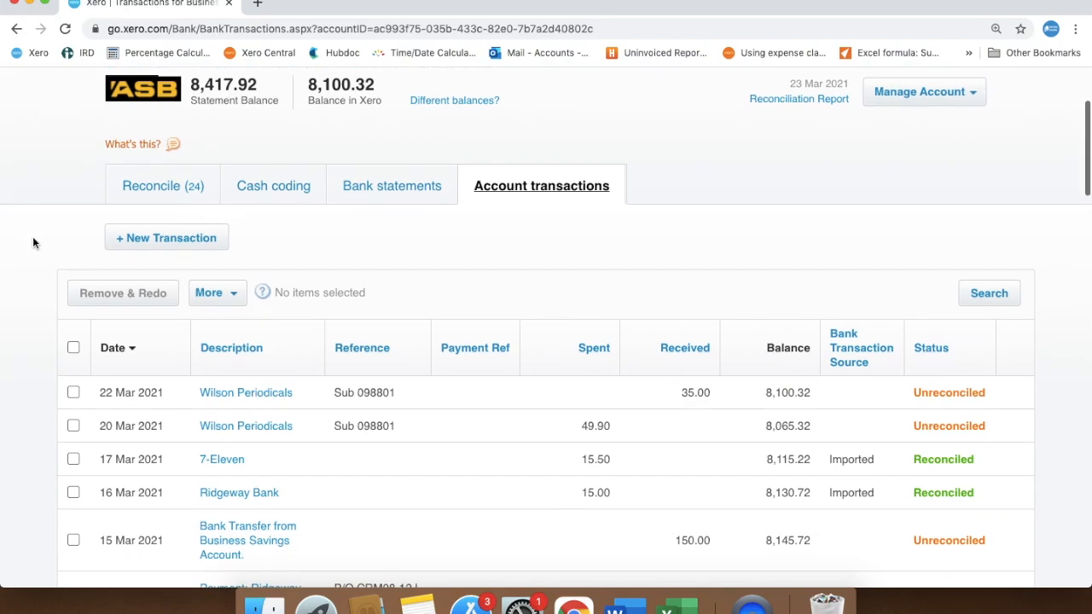
scroll(32, 243, "down", 2)
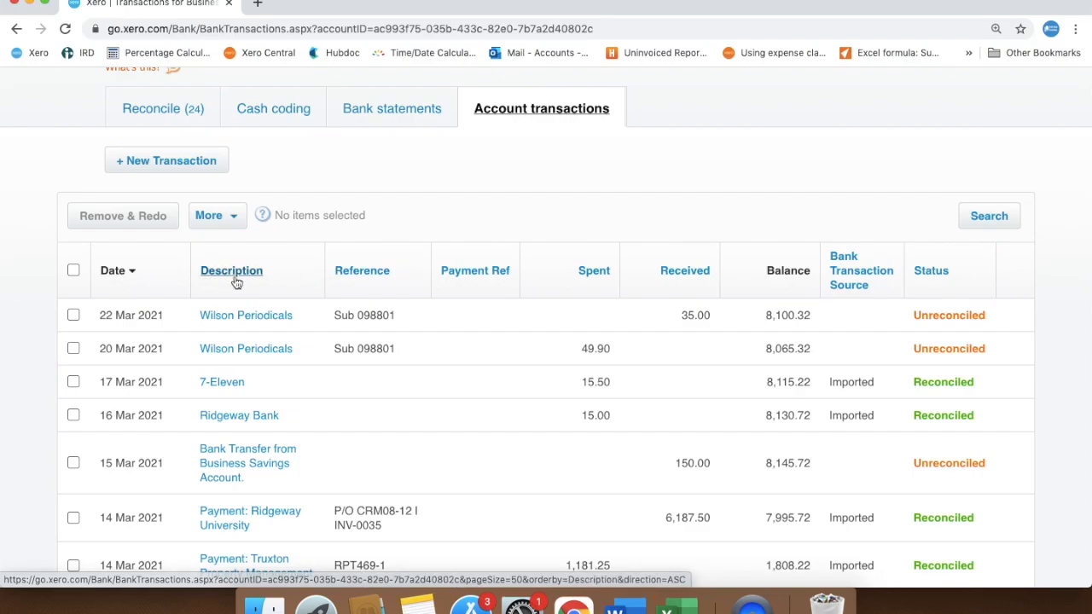
left_click(112, 271)
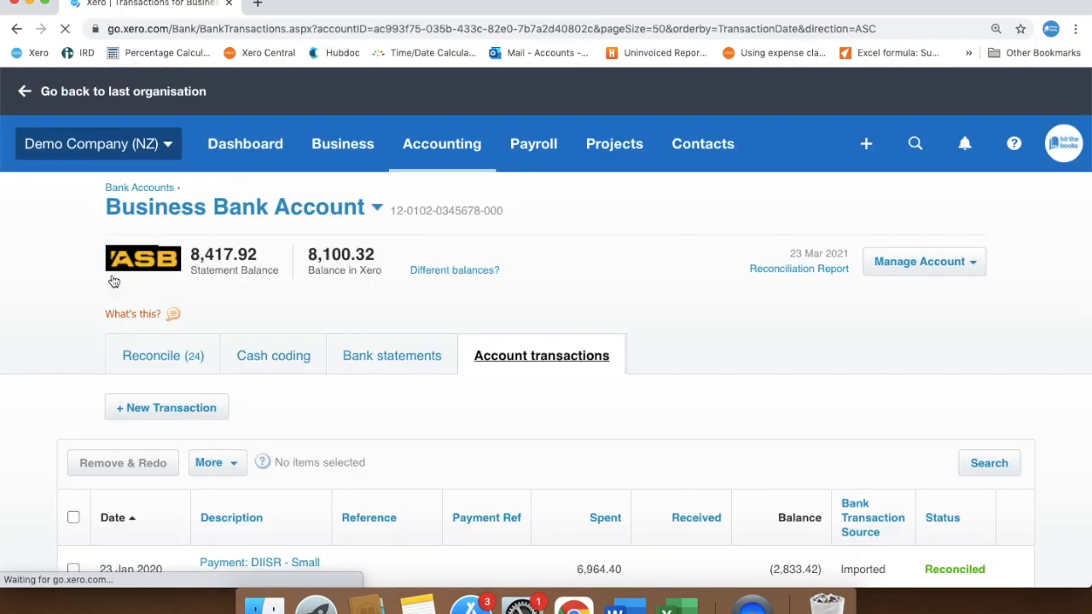
scroll(2, 327, "down", 7)
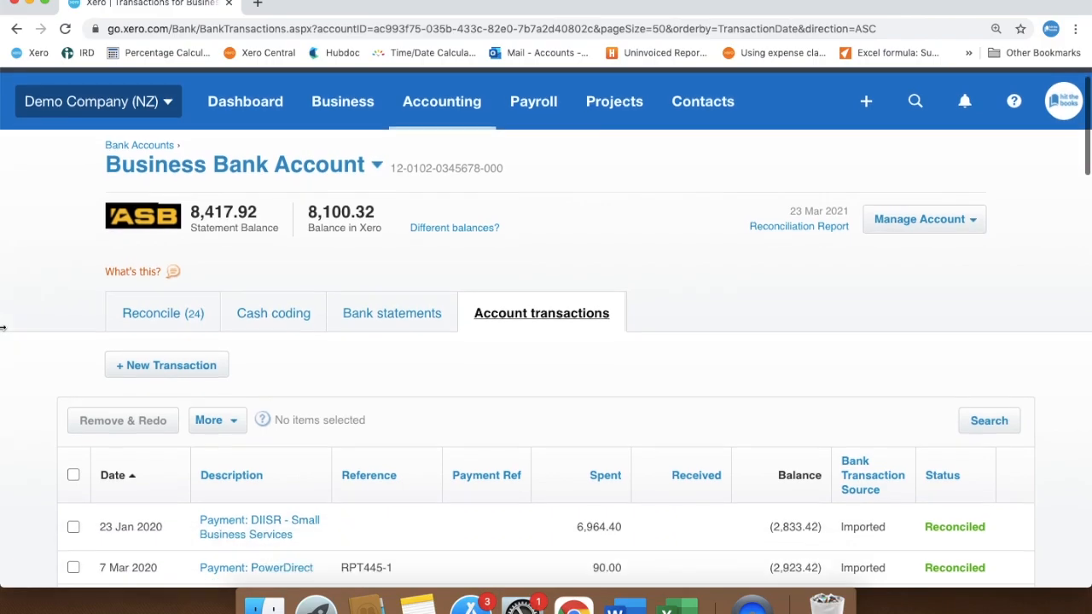
scroll(3, 327, "down", 2)
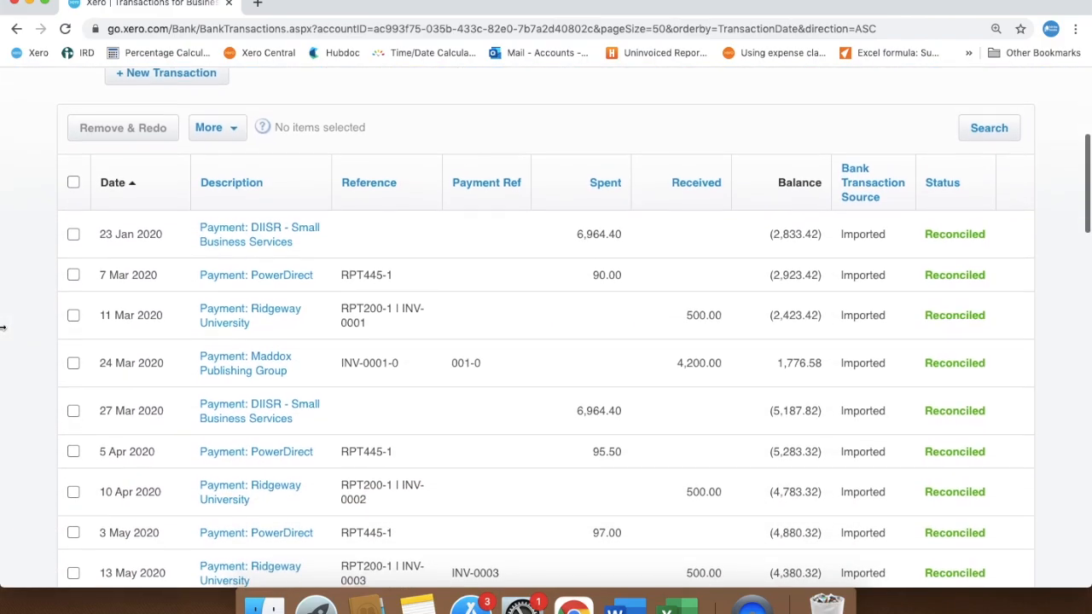
Sort the account transactions by date with the newest first and look over the most recent entries.
left_click(116, 162)
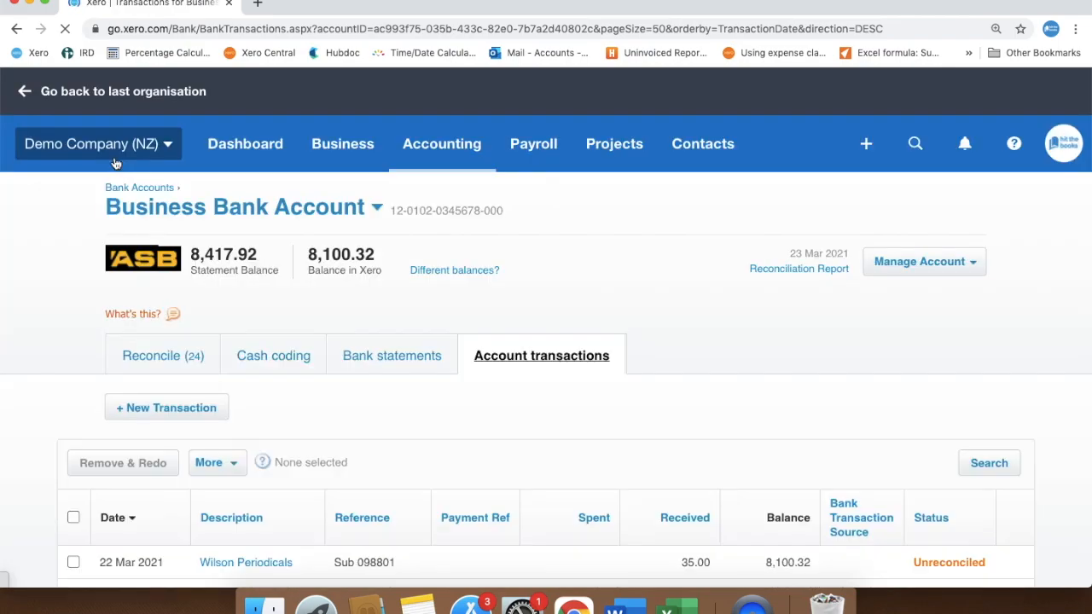
scroll(12, 468, "down", 2)
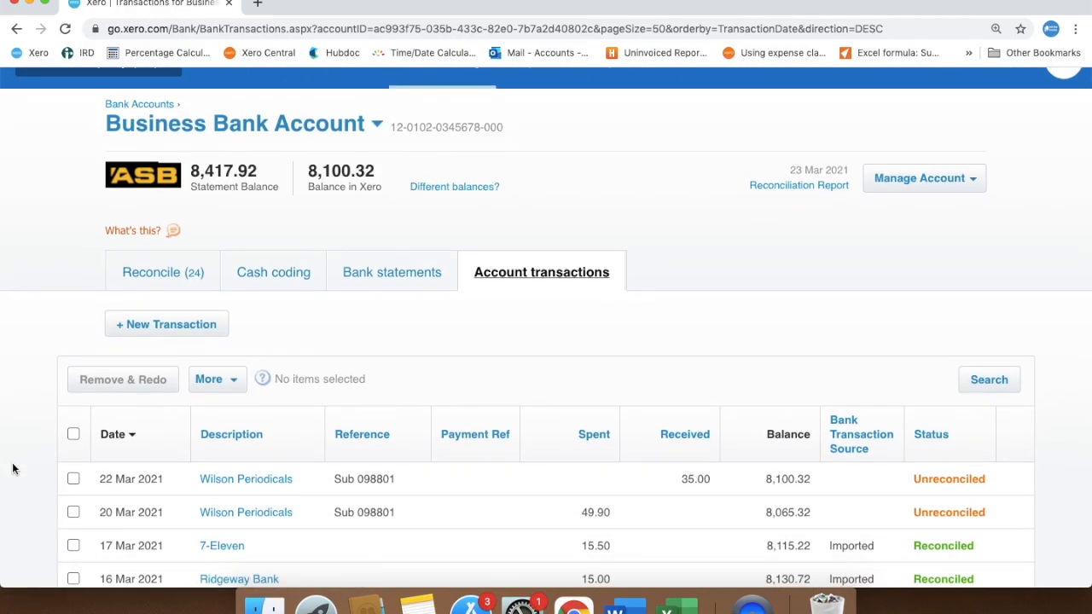
scroll(12, 468, "down", 4)
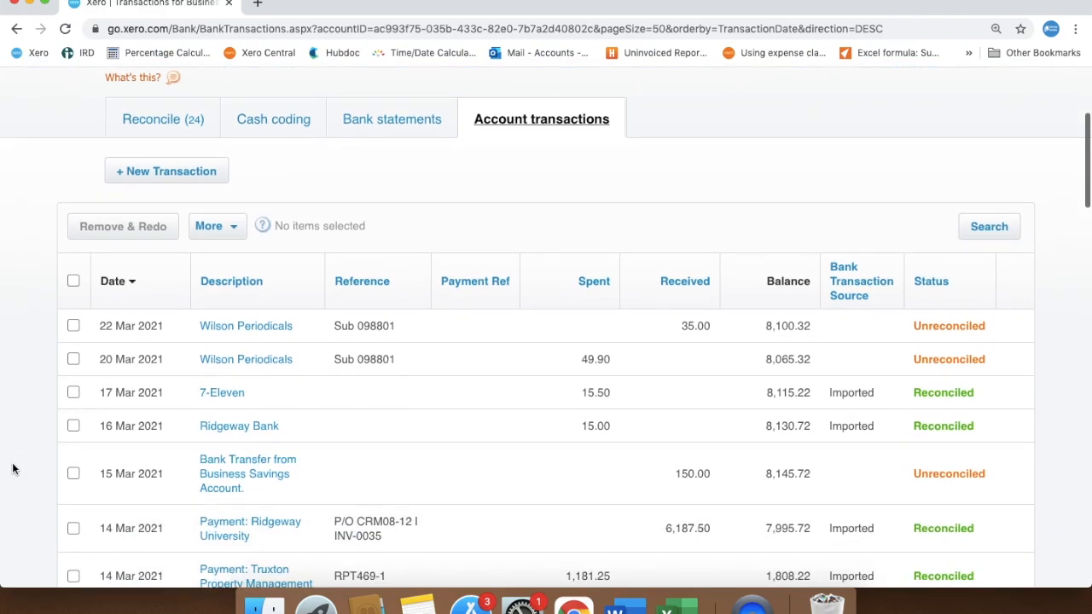
Open the 16 Mar 2021 Ridgeway Bank transaction in a new browser tab and examine how it was coded.
right_click(214, 409)
left_click(254, 371)
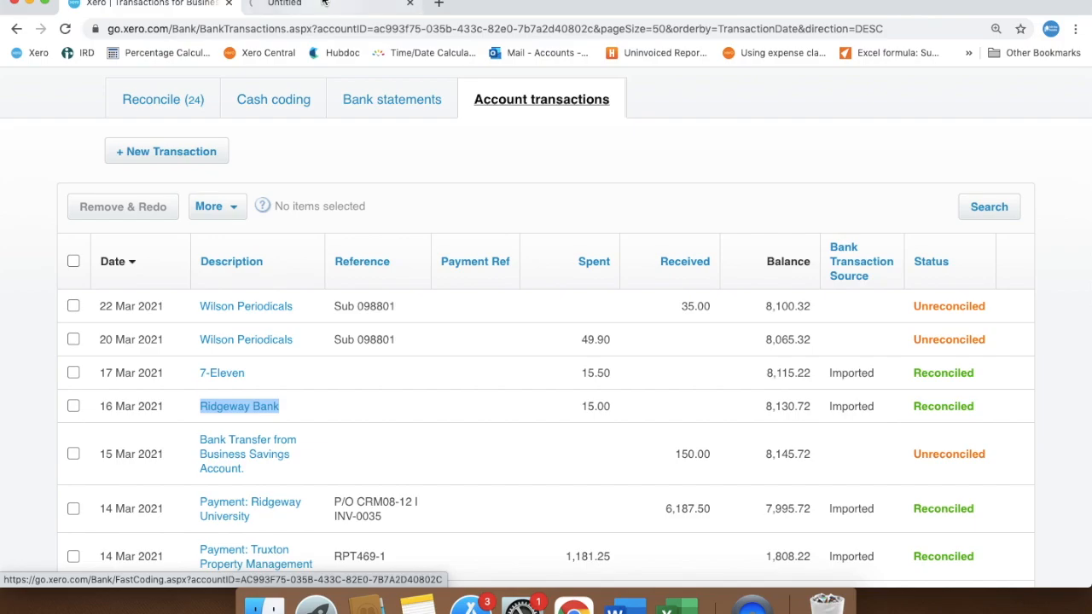
left_click(324, 3)
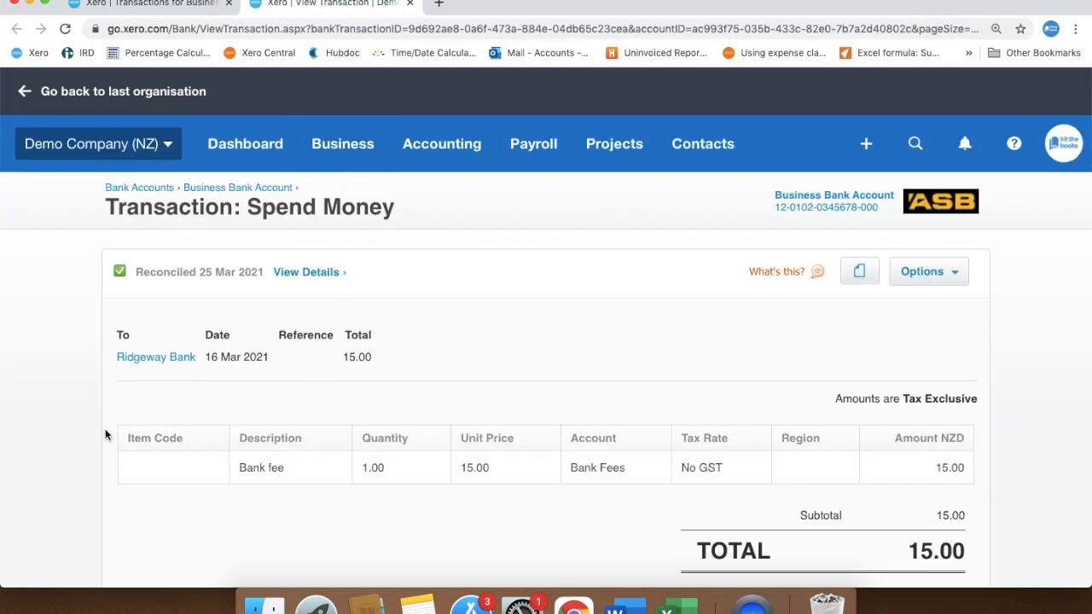
scroll(106, 435, "down", 4)
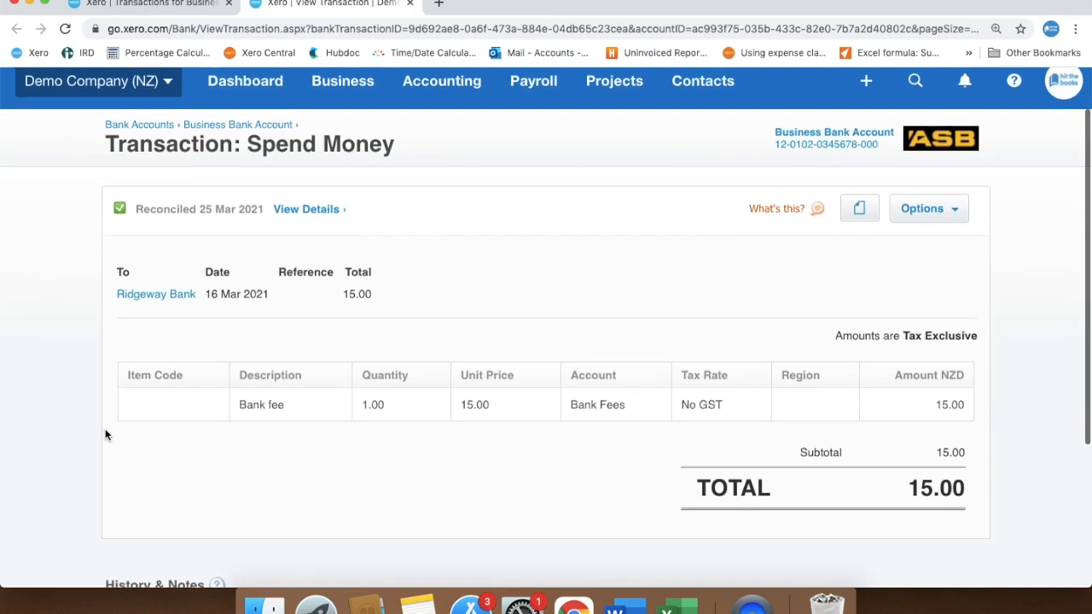
scroll(106, 435, "up", 3)
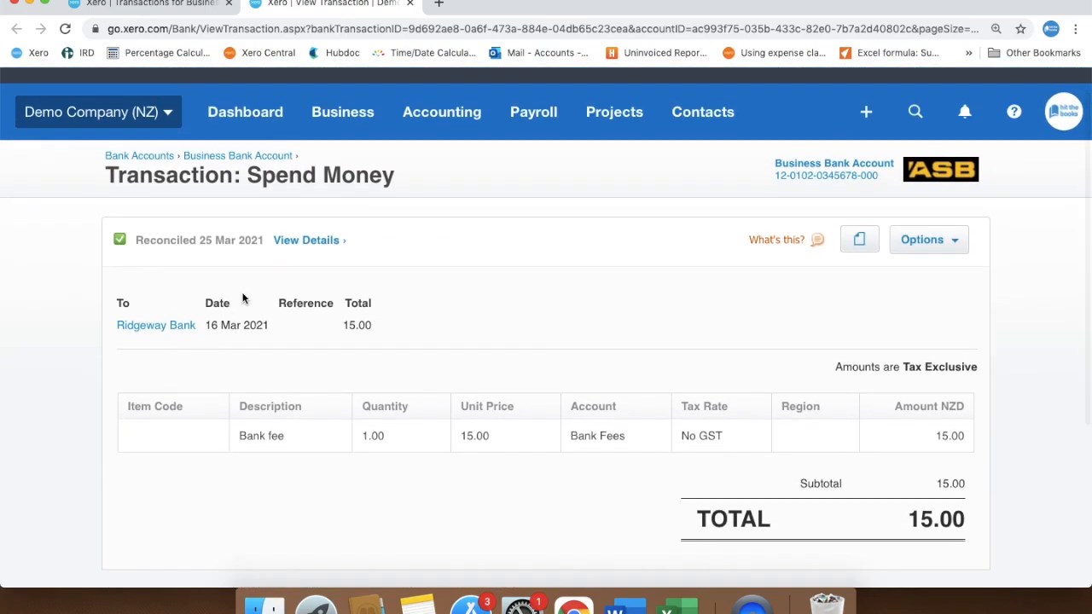
View the reconciliation details of the Ridgeway Bank spend money transaction in a new browser tab.
right_click(305, 241)
left_click(375, 251)
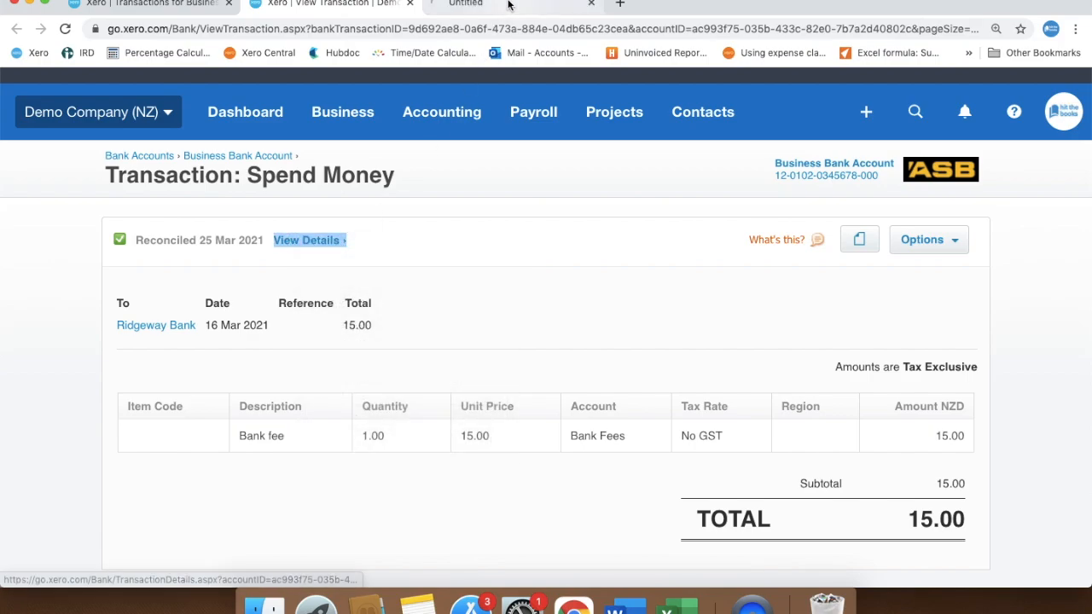
left_click(504, 5)
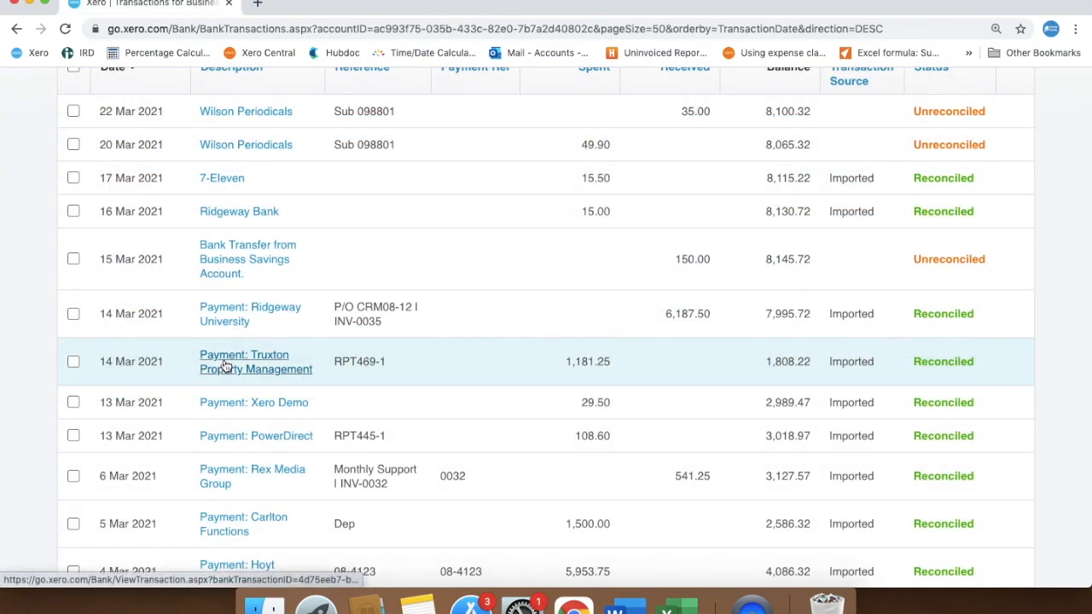
Open the 14 Mar 2021 Truxton Property Management payment in a new browser tab and examine it.
right_click(225, 364)
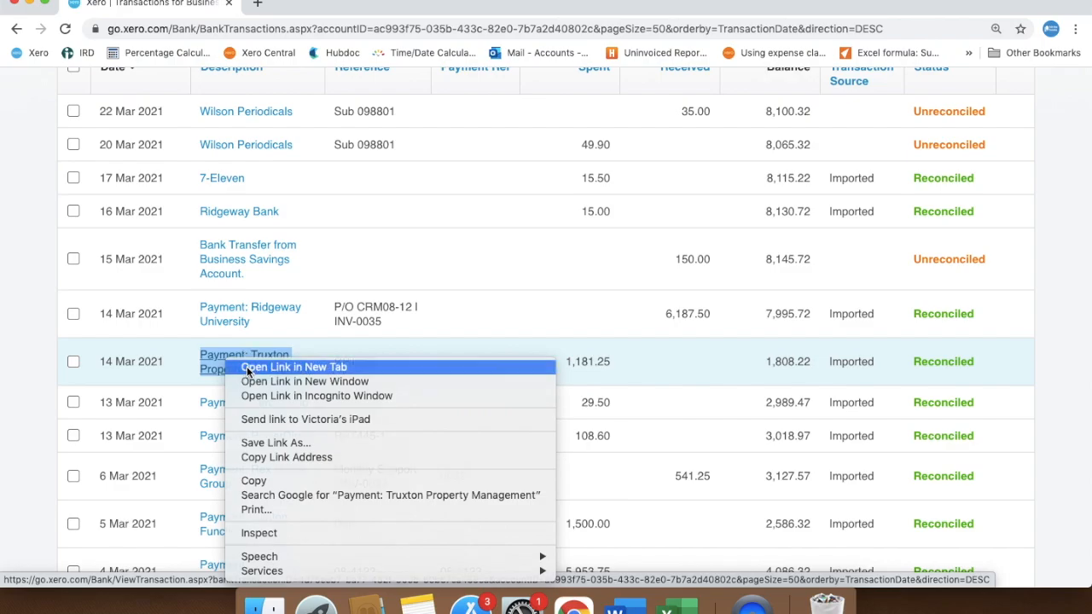
left_click(246, 366)
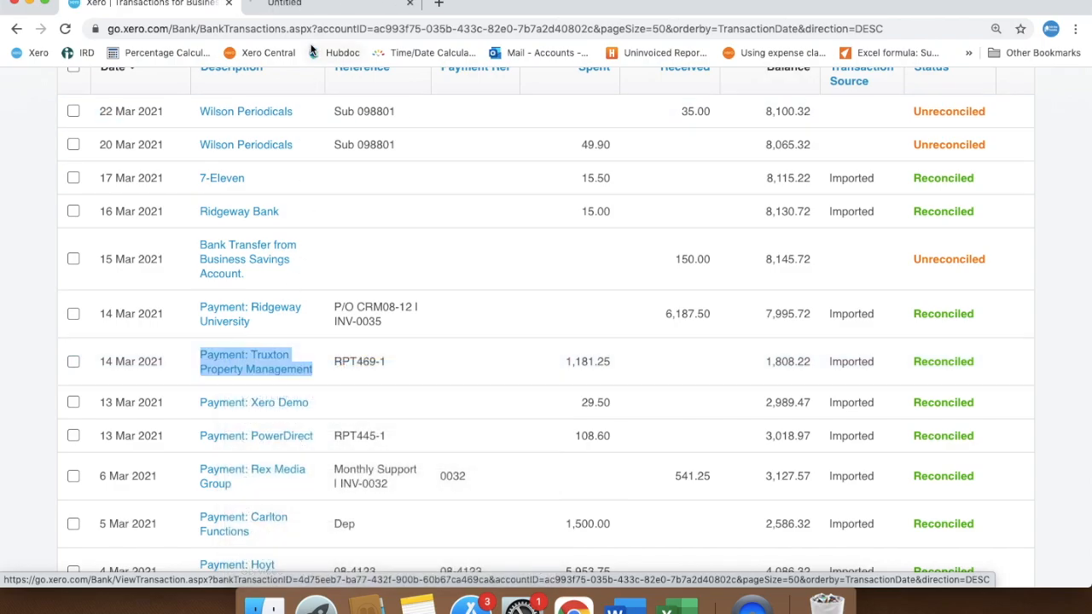
left_click(333, 4)
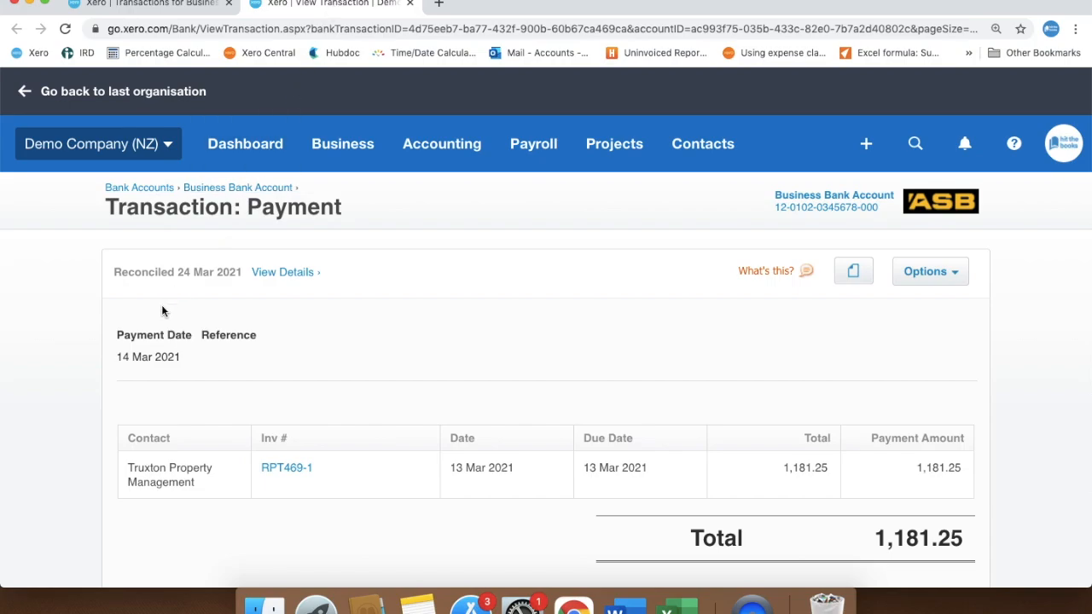
scroll(120, 373, "down", 3)
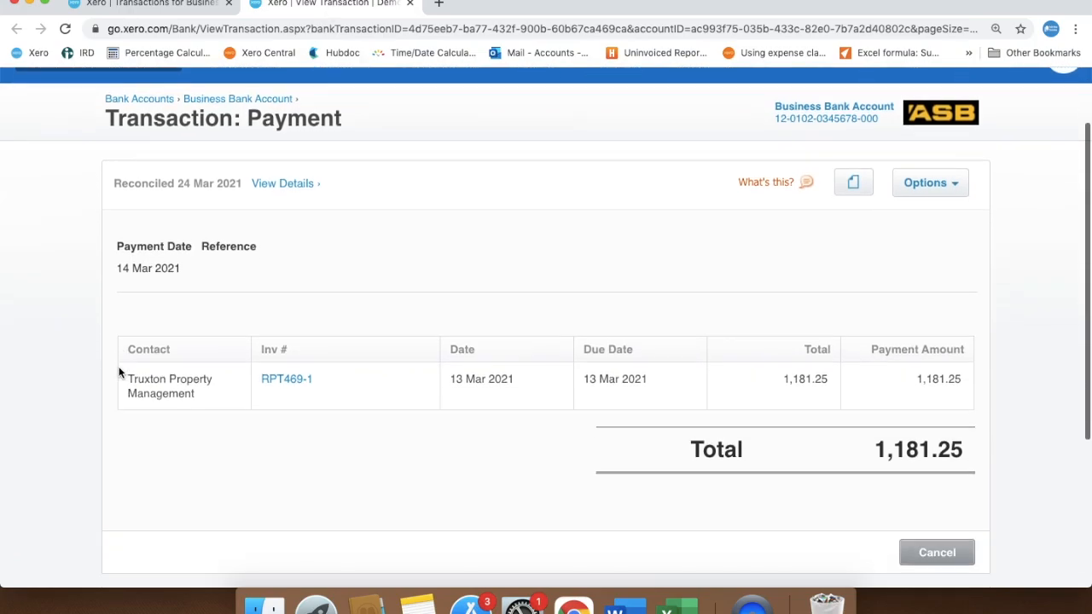
Open the bill linked to the Truxton Property Management payment in a new browser tab and examine its coding.
right_click(286, 369)
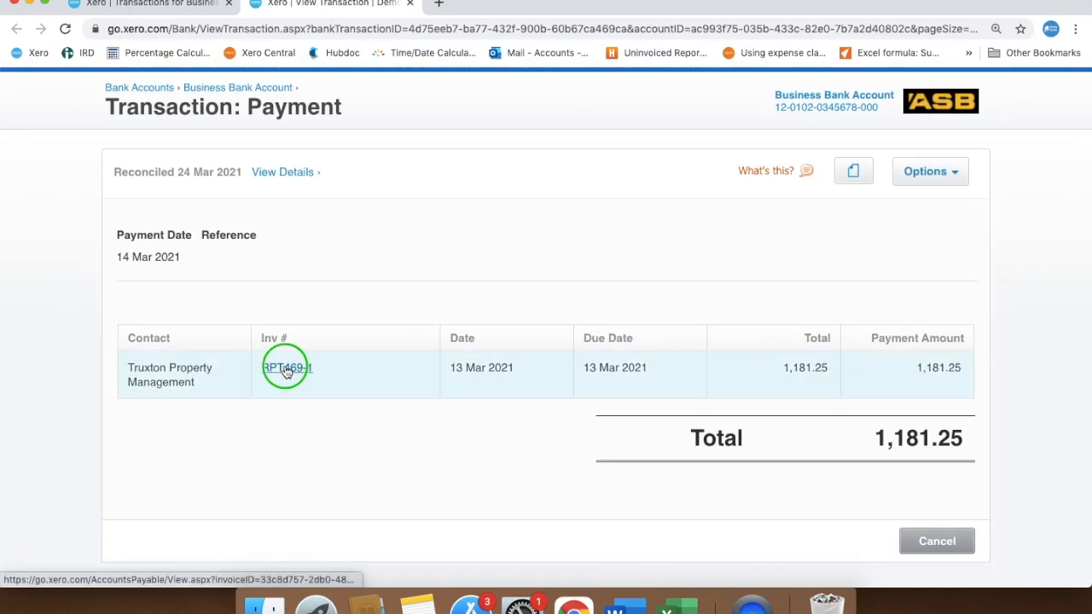
left_click(348, 368)
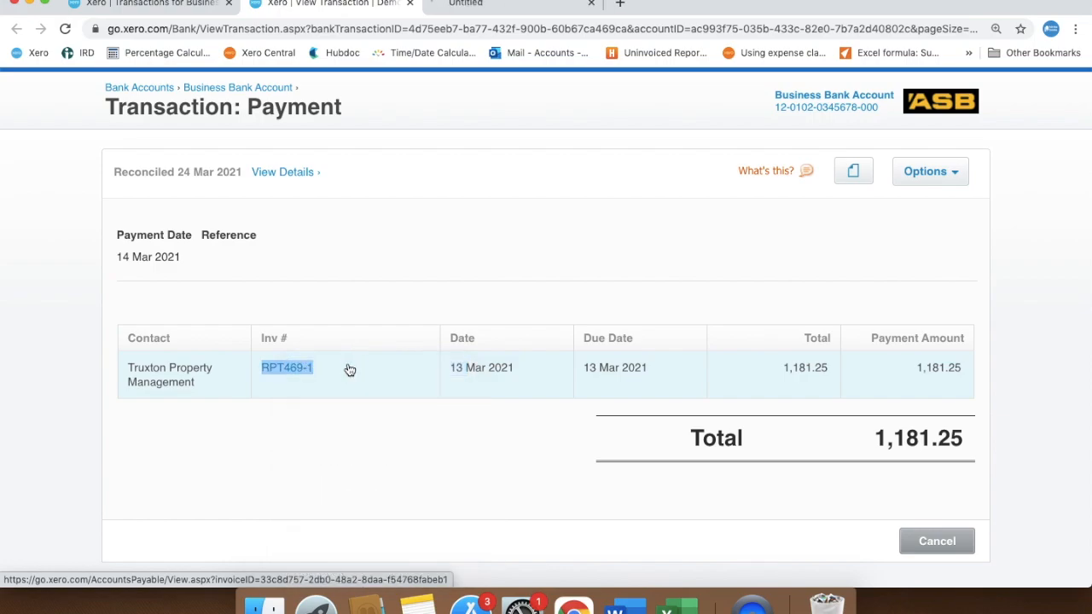
left_click(482, 4)
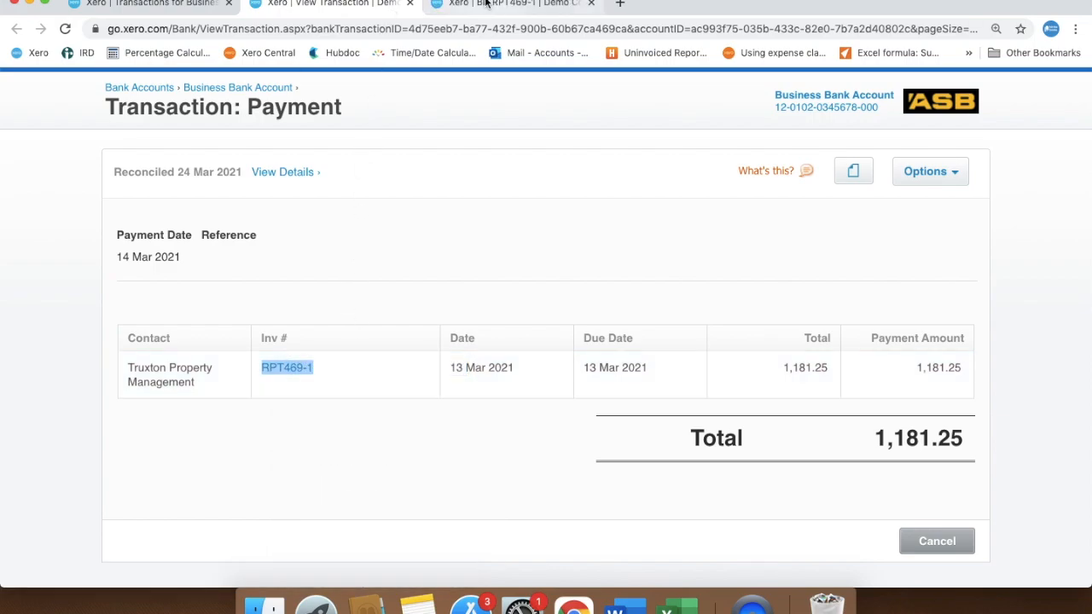
scroll(13, 429, "down", 3)
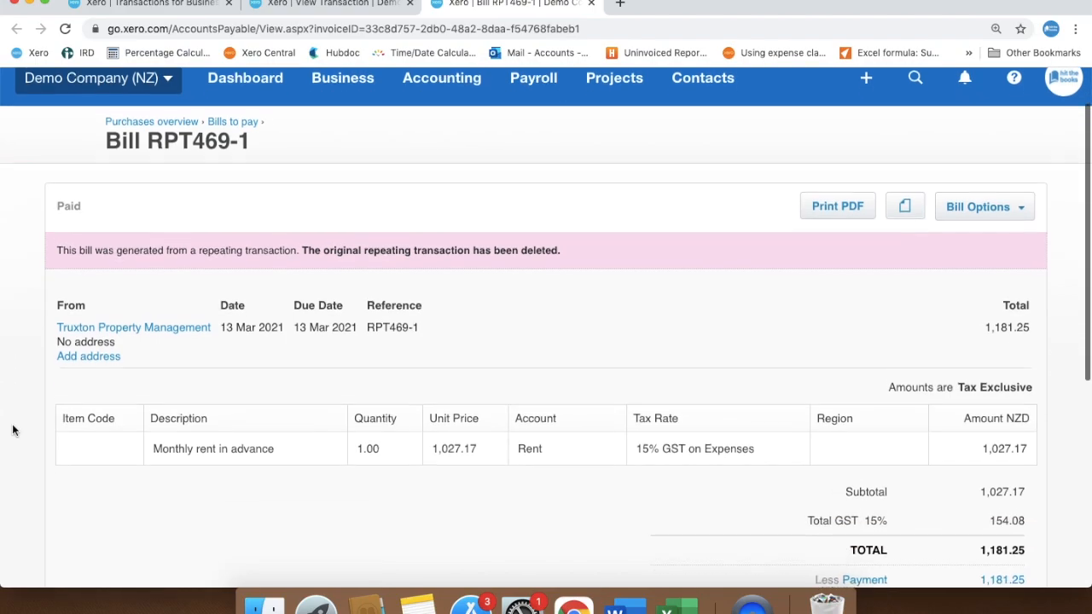
scroll(13, 428, "up", 3)
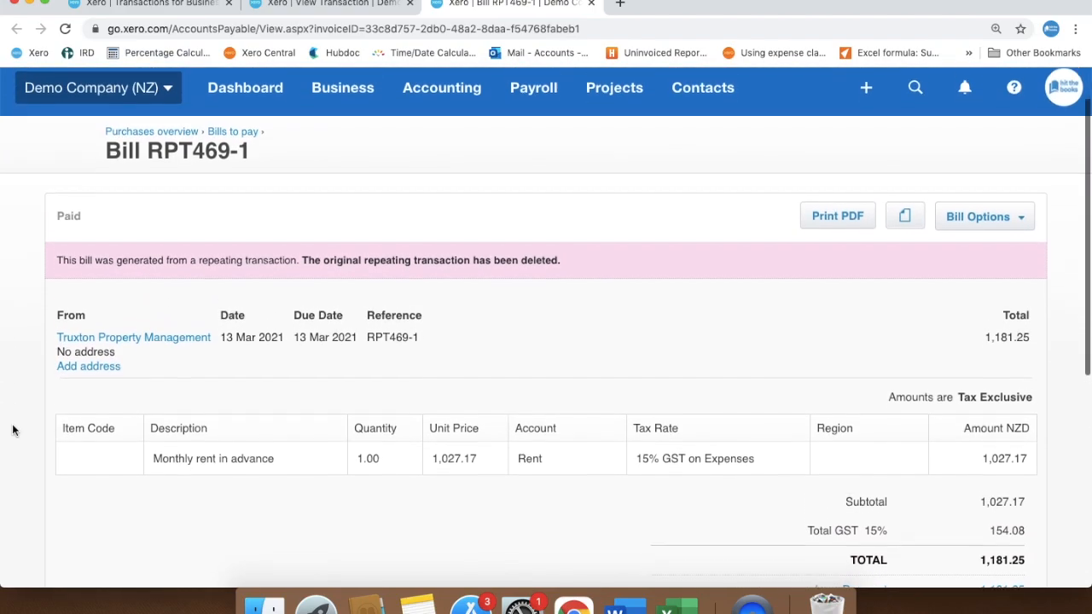
Return to the Truxton Property Management payment and view its reconciliation details in a new browser tab.
left_click(316, 5)
scroll(287, 183, "up", 1)
scroll(287, 184, "up", 1)
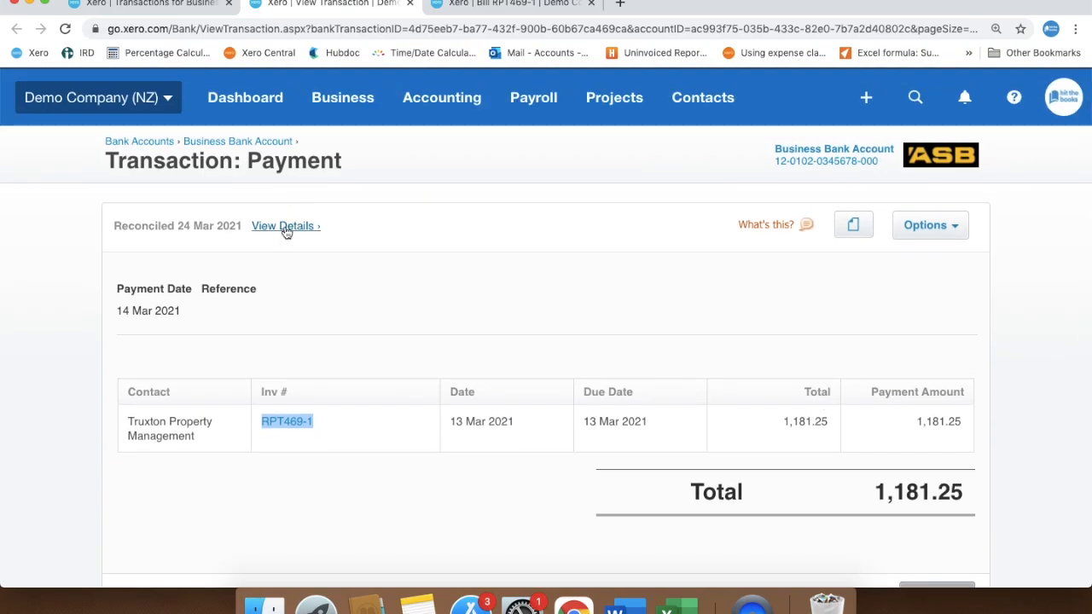
right_click(300, 228)
left_click(354, 233)
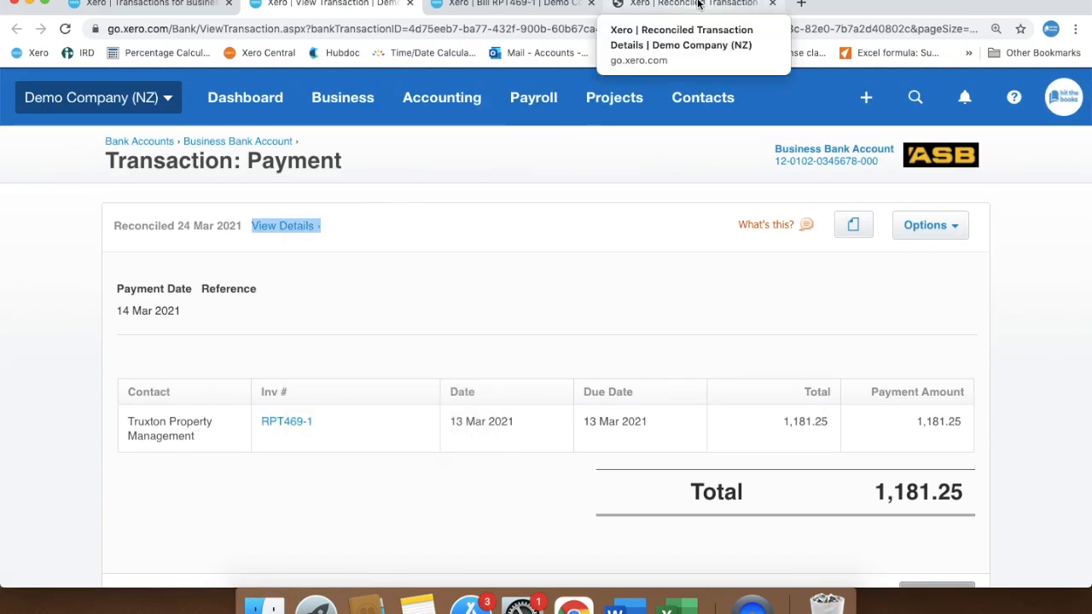
left_click(674, 5)
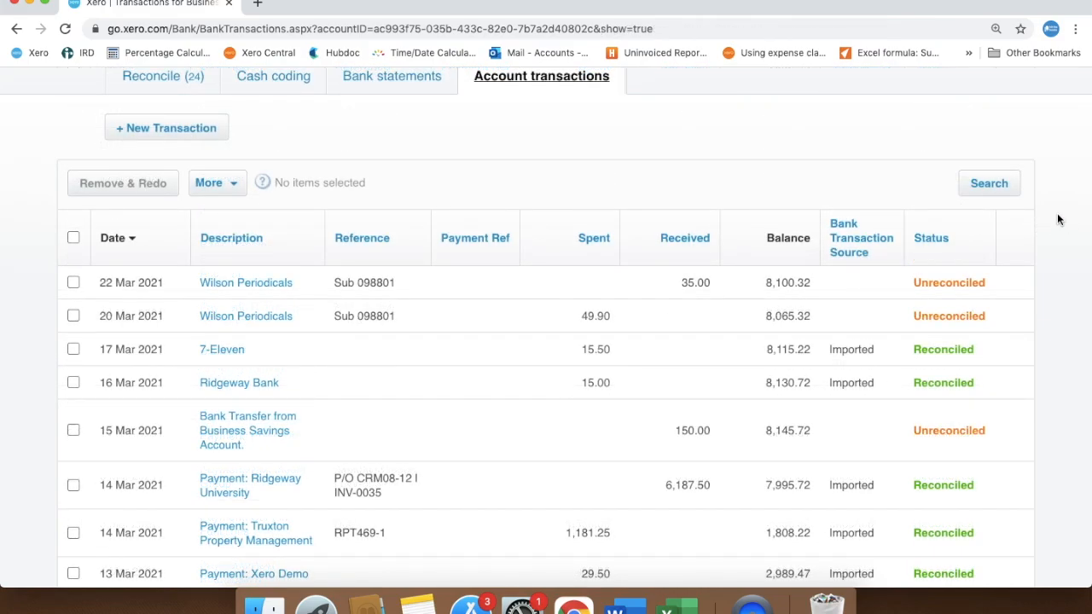
Search the account transactions for Rex Media Group with start date 1 Jan 2021 and end date 31 Mar 2021.
left_click(989, 186)
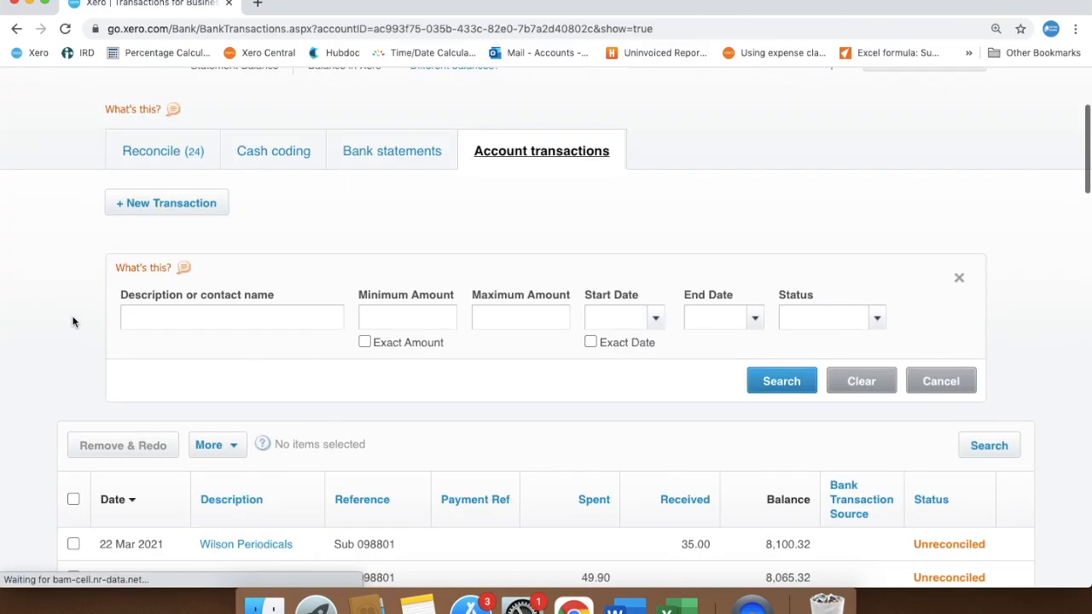
left_click(144, 312)
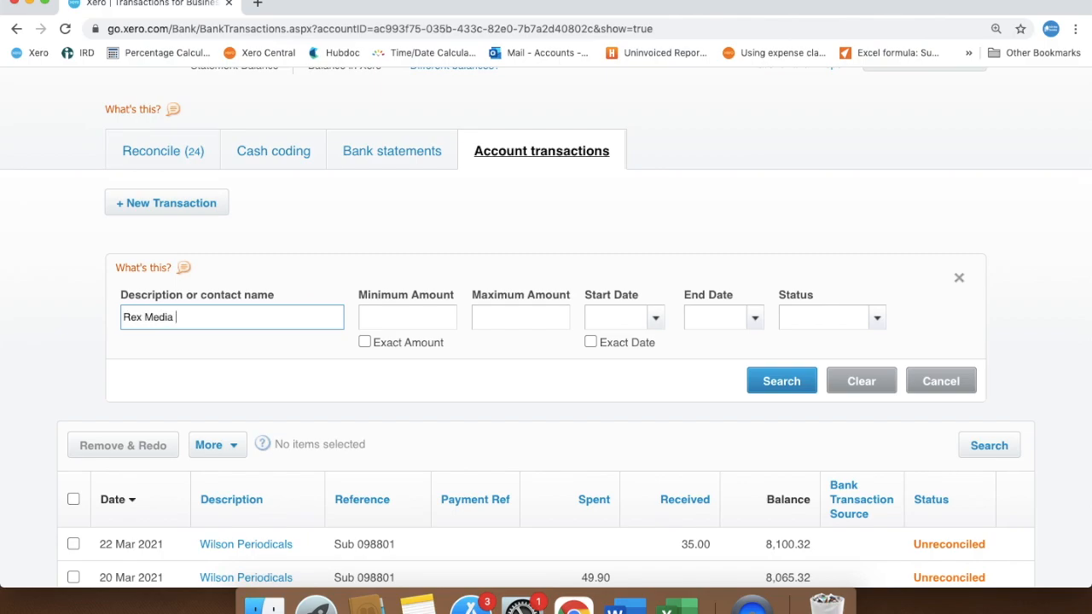
left_click(655, 317)
left_click(616, 273)
left_click(618, 275)
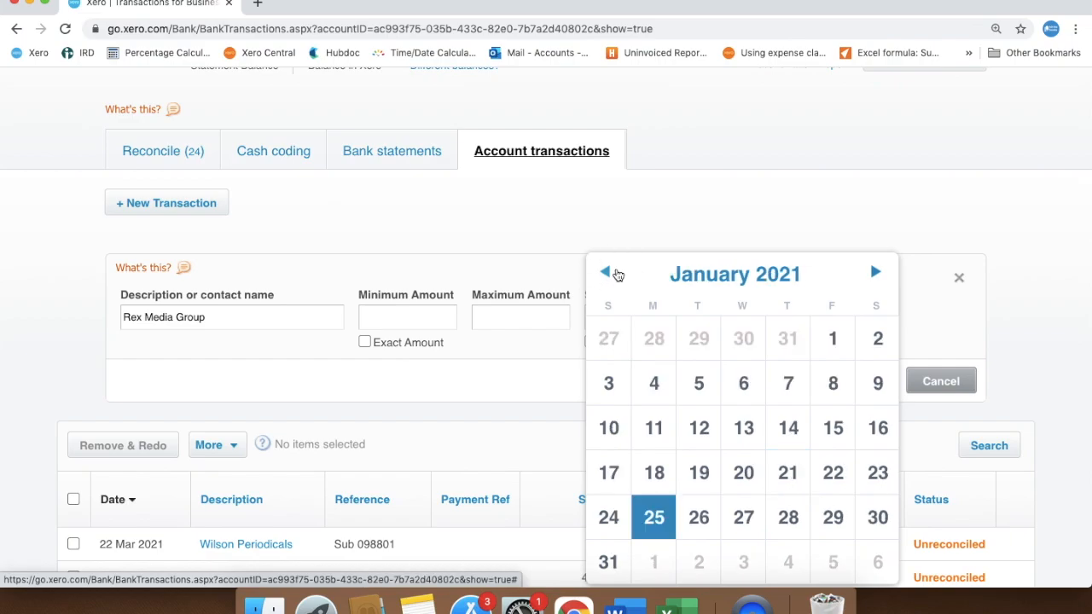
left_click(830, 340)
left_click(753, 321)
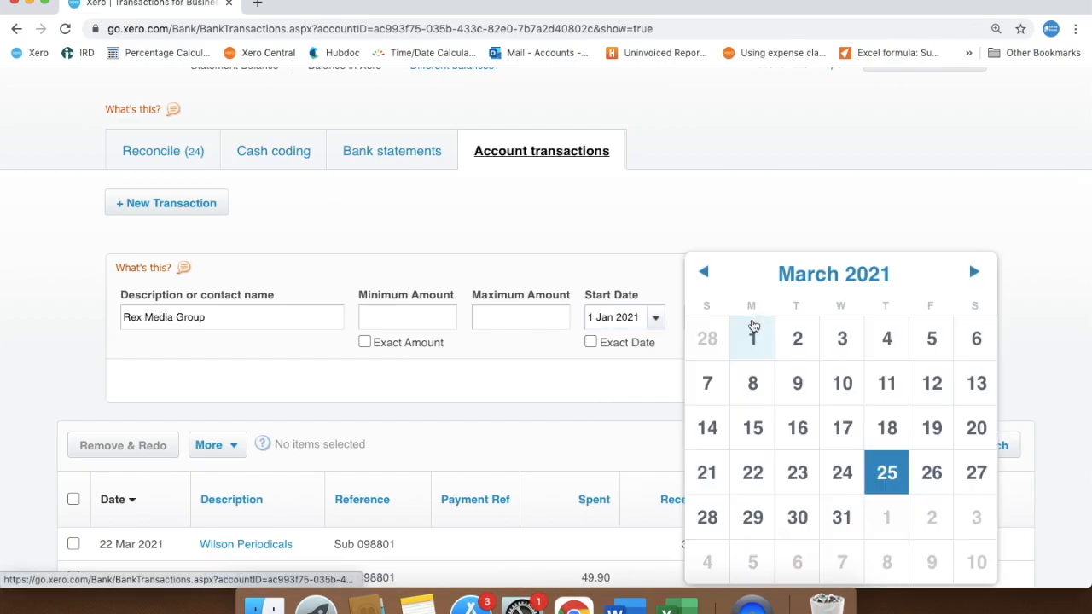
left_click(841, 517)
left_click(782, 381)
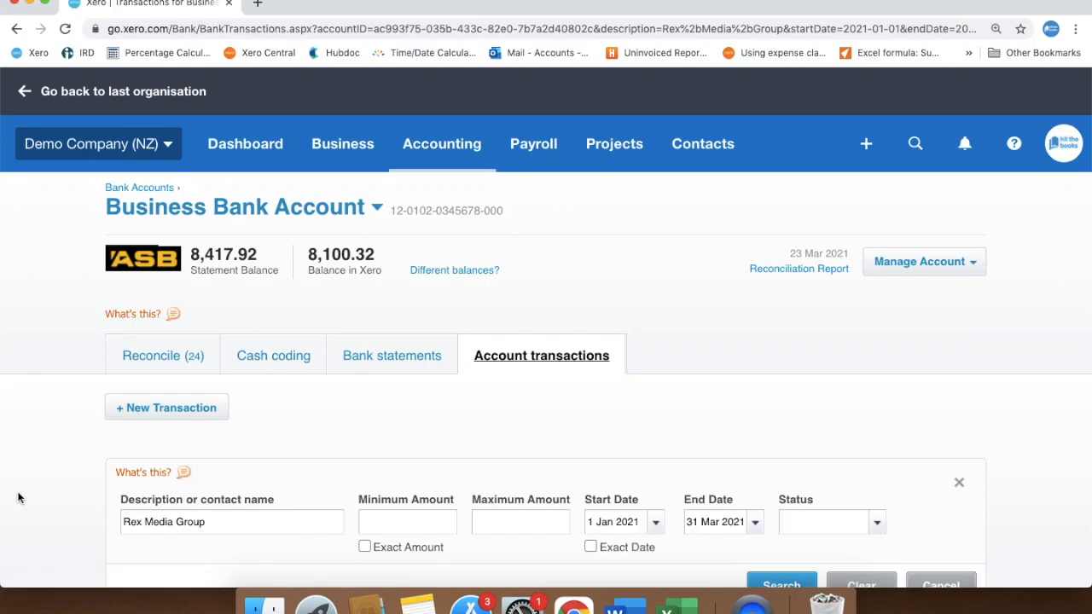
scroll(19, 498, "down", 5)
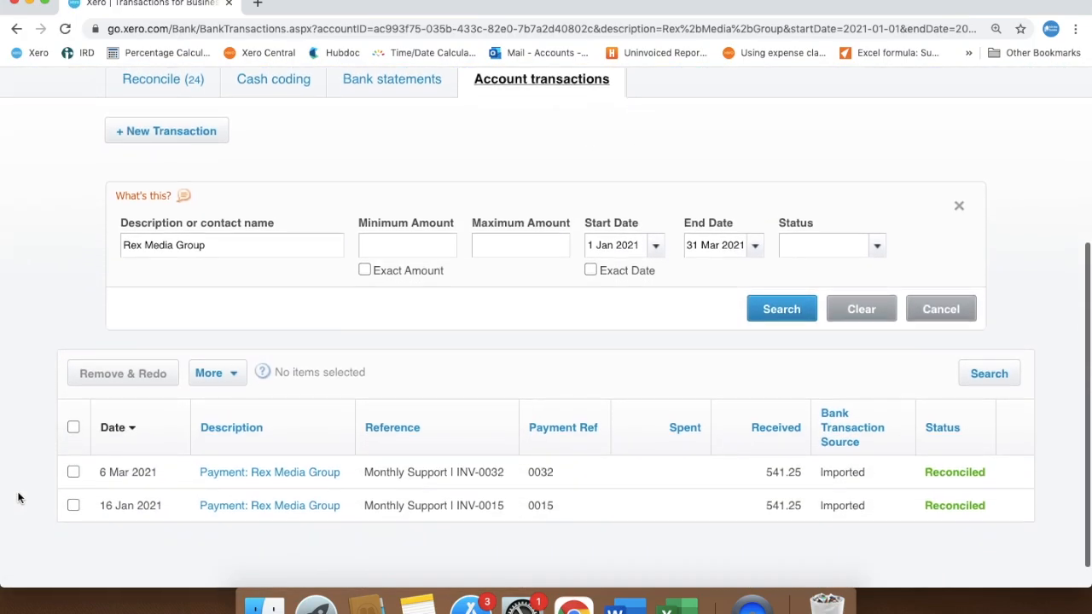
scroll(17, 496, "down", 1)
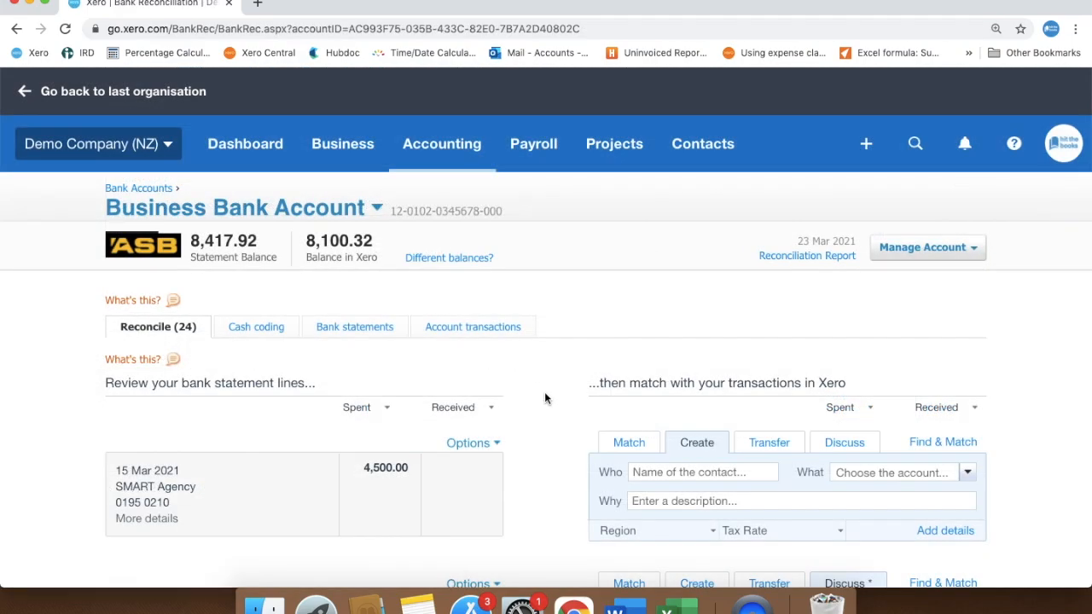
Examine the unreconciled bank statement lines and their suggested matches for the Business Bank Account.
scroll(545, 397, "down", 2)
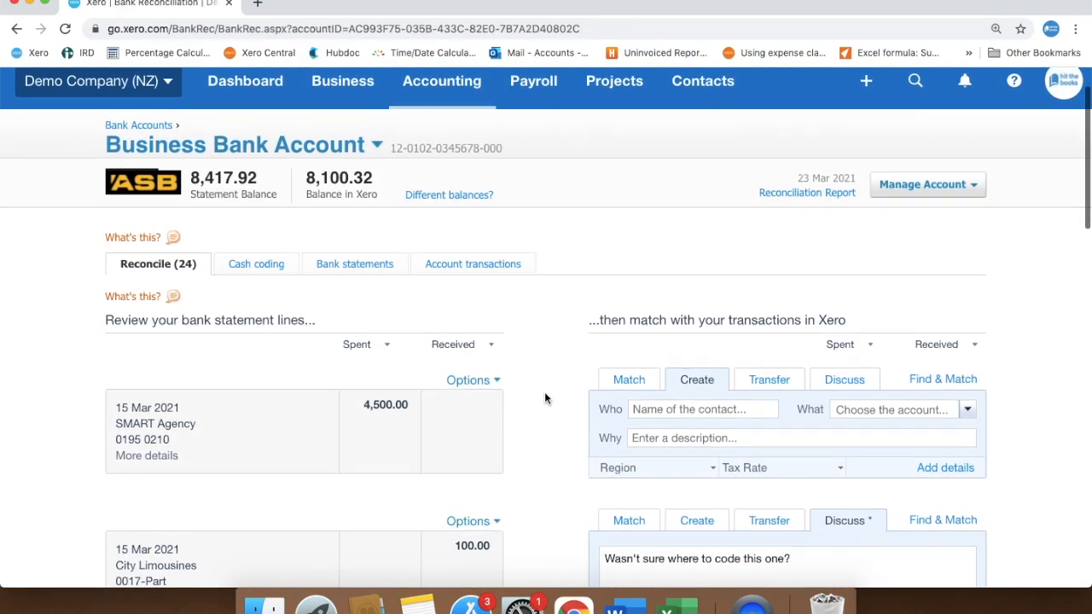
scroll(545, 397, "down", 5)
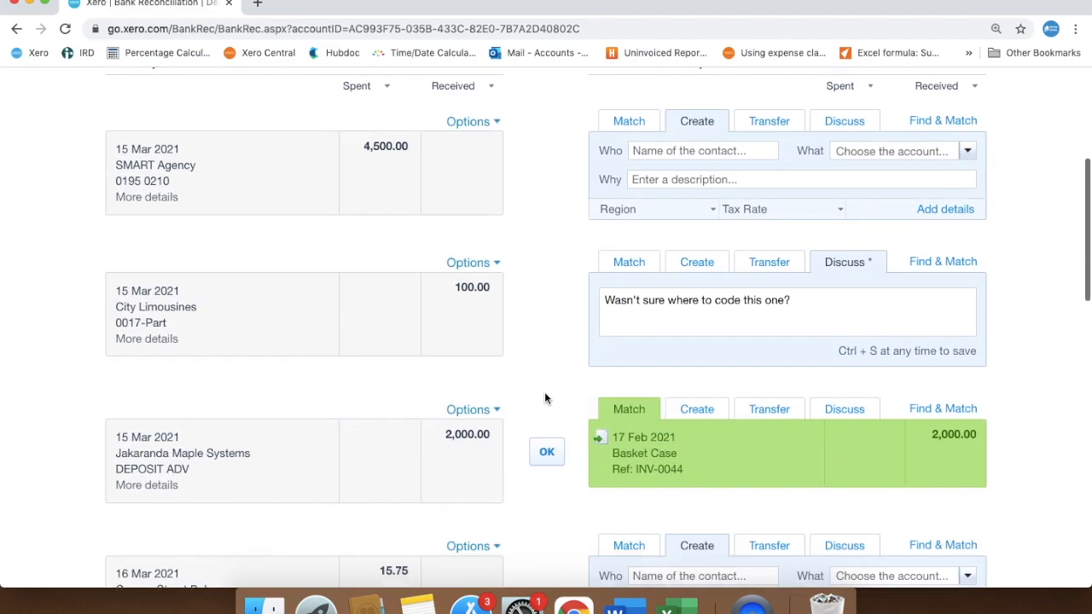
scroll(545, 397, "down", 2)
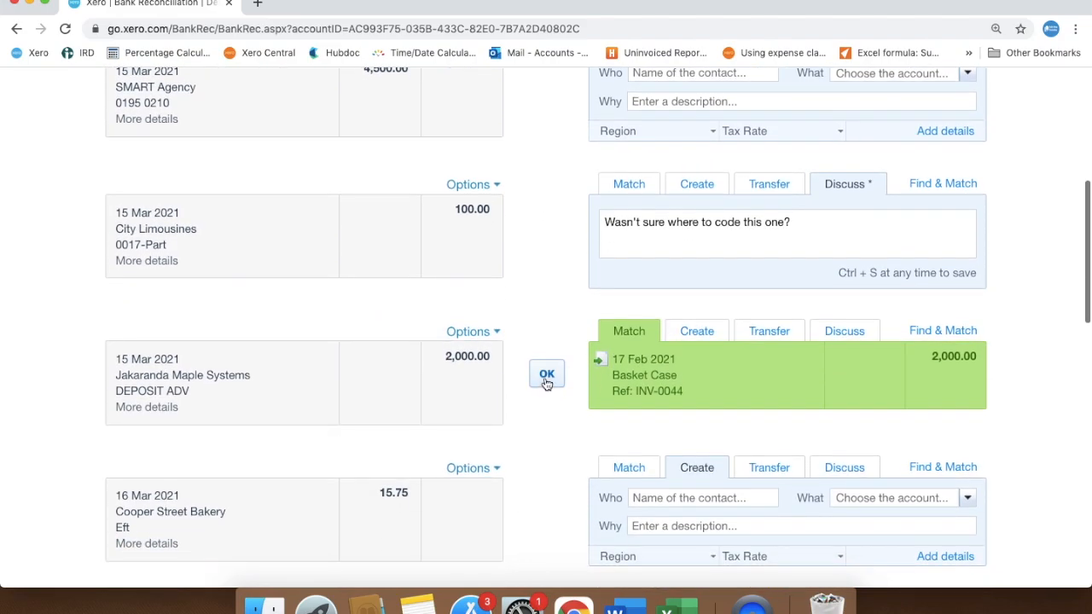
Reconcile the 2,000.00 Jakaranda Maple Systems deposit against the suggested Basket Case invoice.
left_click(546, 382)
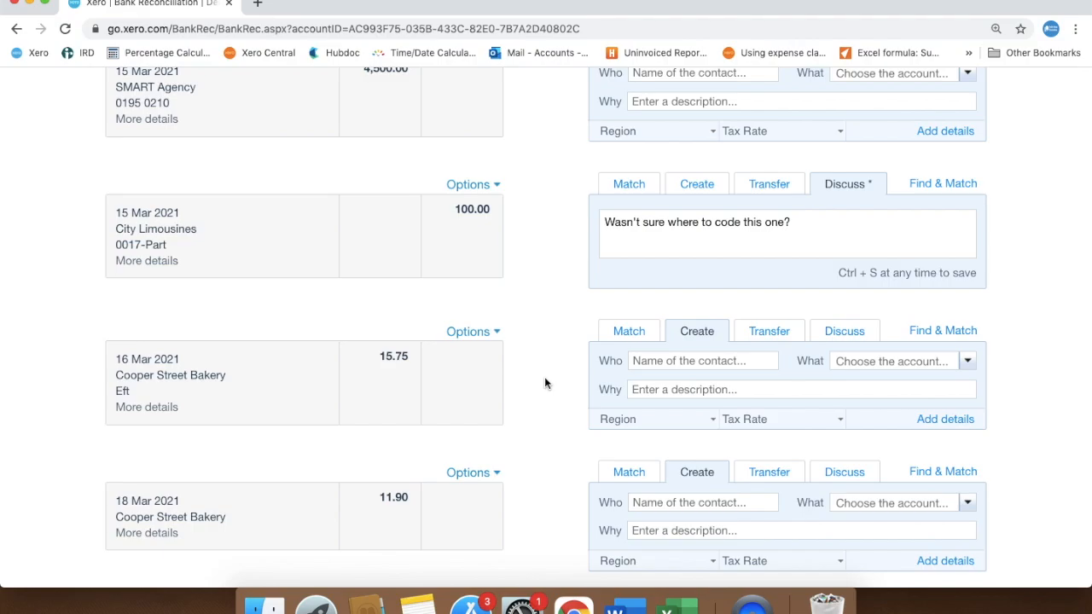
Search the bank account's account transactions with a start date of 15 Mar 2021.
scroll(545, 377, "up", 5)
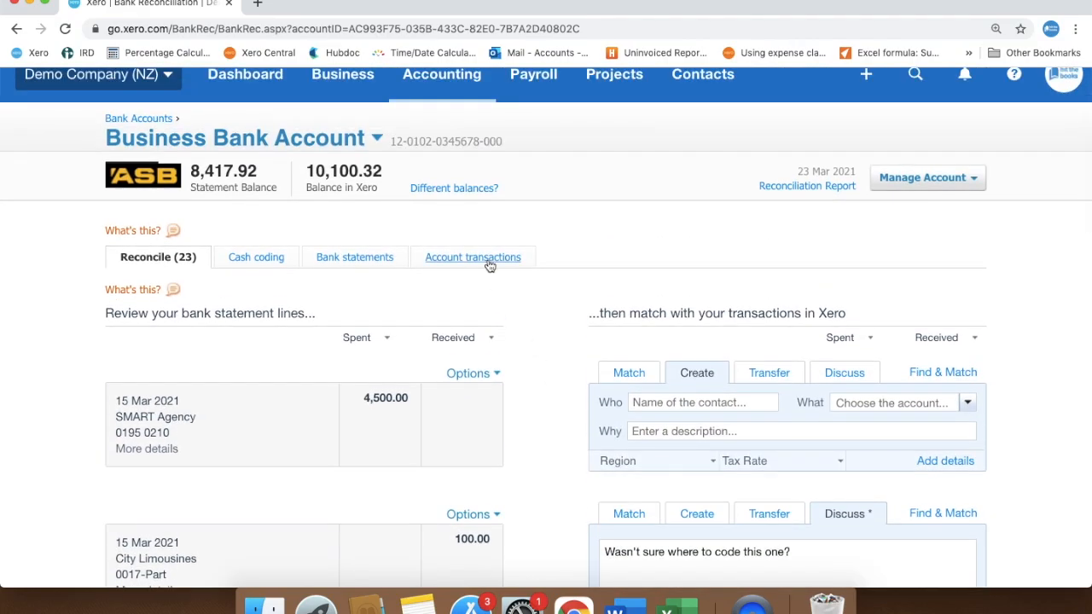
left_click(489, 263)
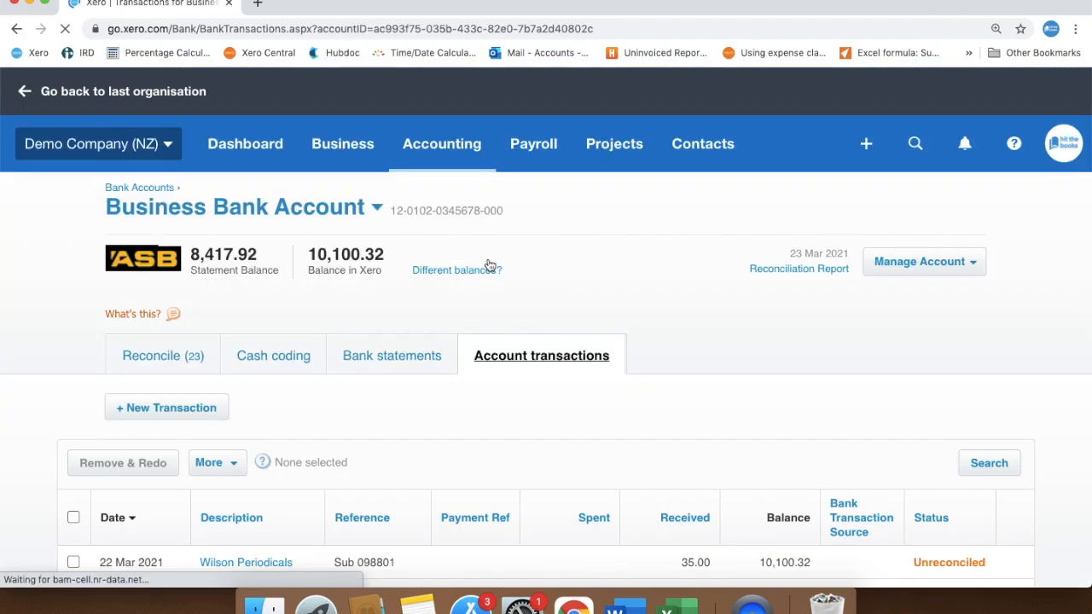
left_click(977, 458)
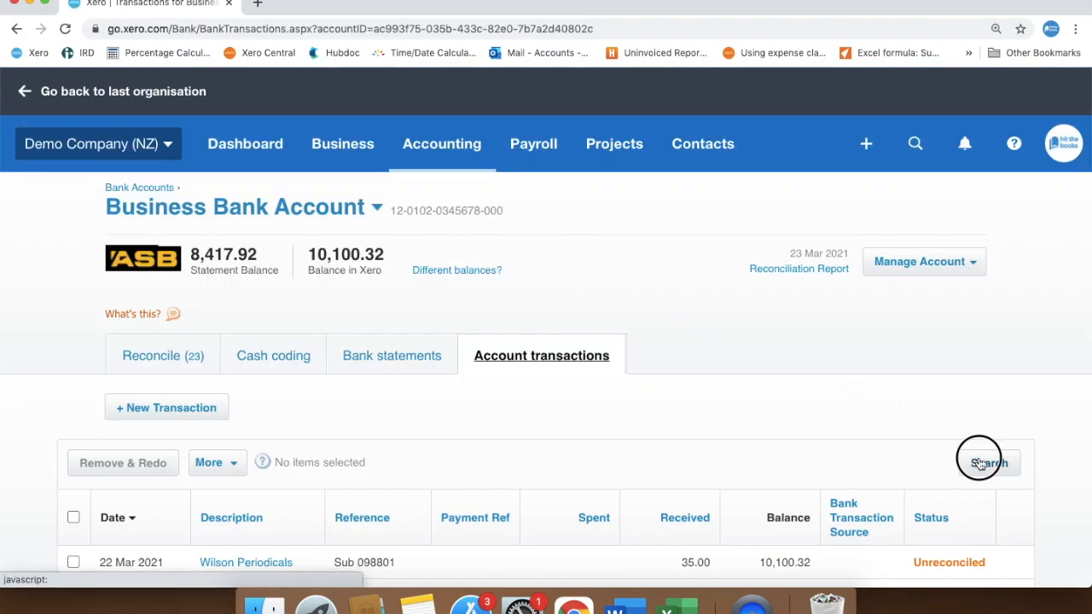
scroll(695, 456, "down", 3)
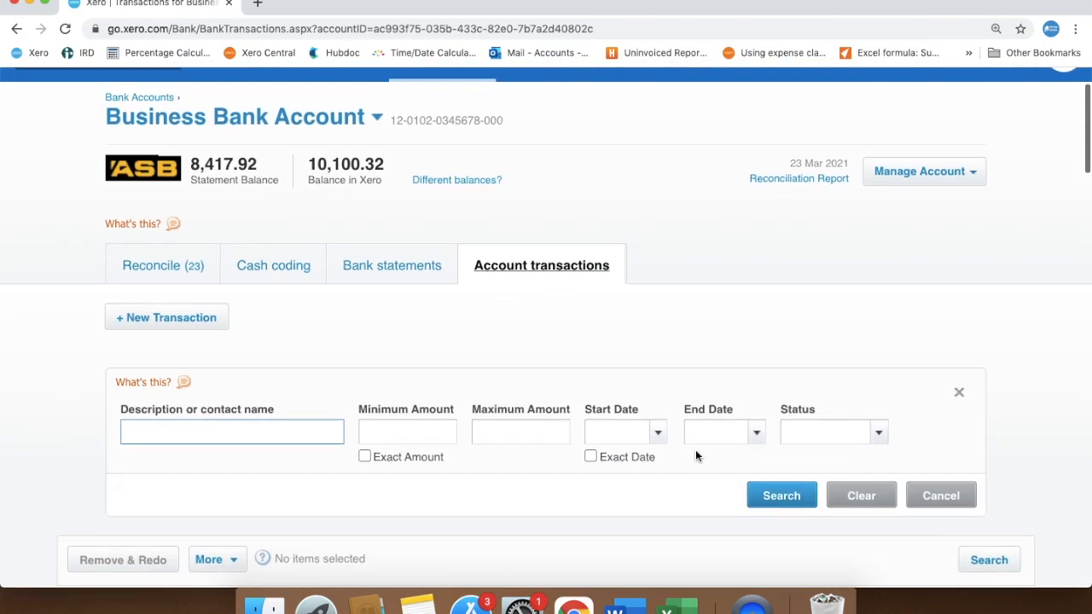
left_click(657, 426)
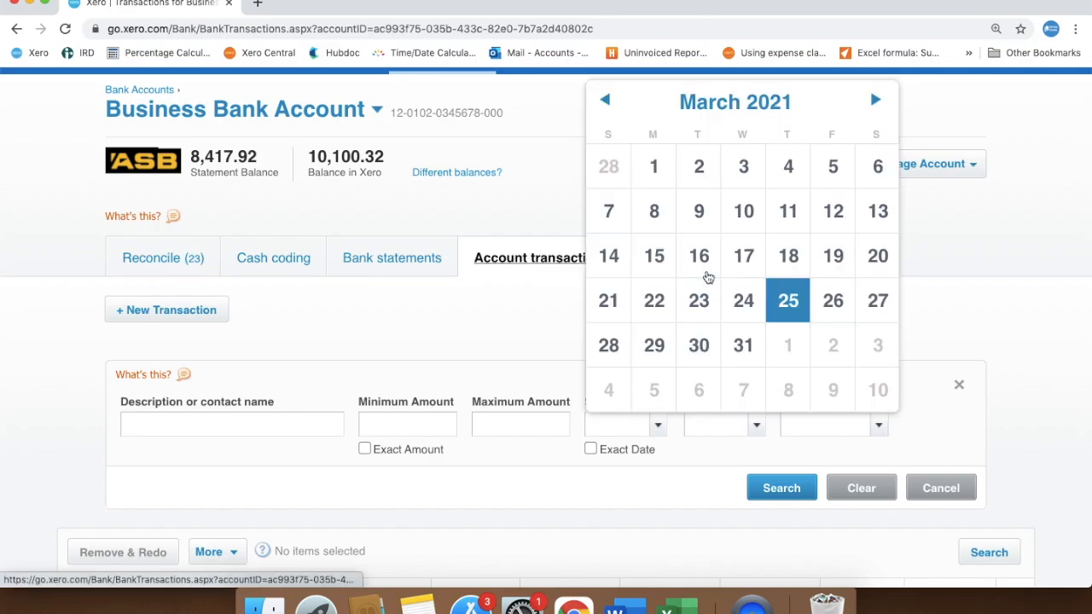
left_click(666, 267)
left_click(758, 485)
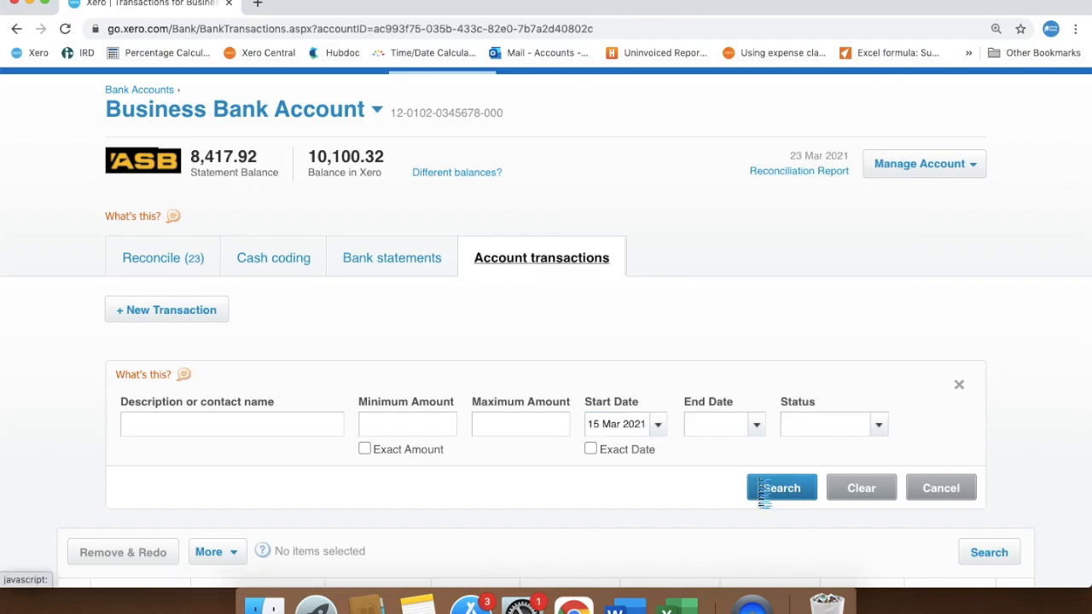
Remove and redo the reconciled Basket Case payment dated 15 Mar 2021.
scroll(643, 516, "down", 7)
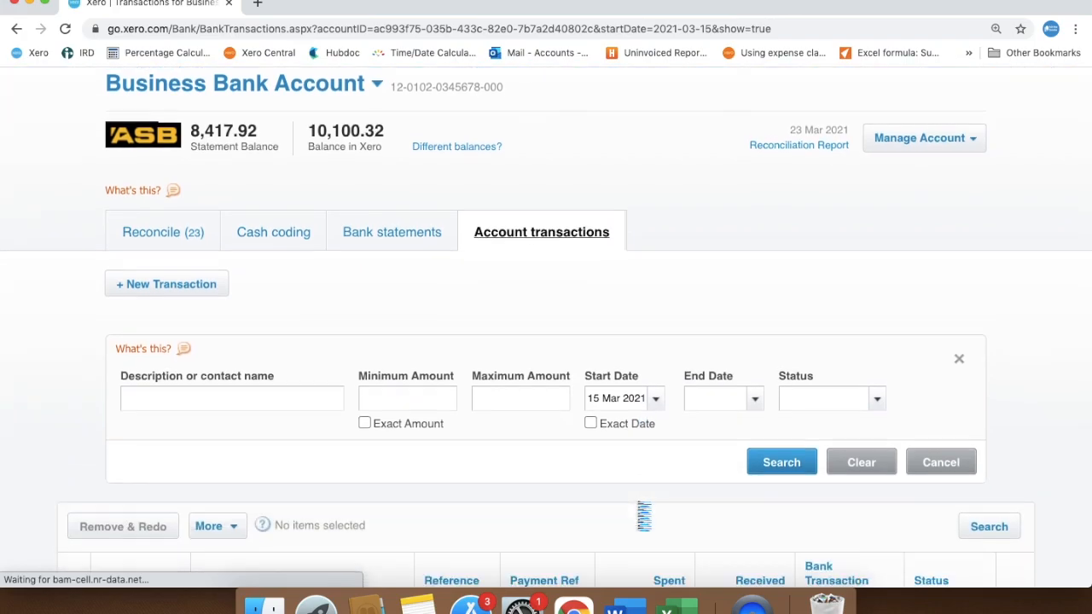
scroll(643, 516, "down", 3)
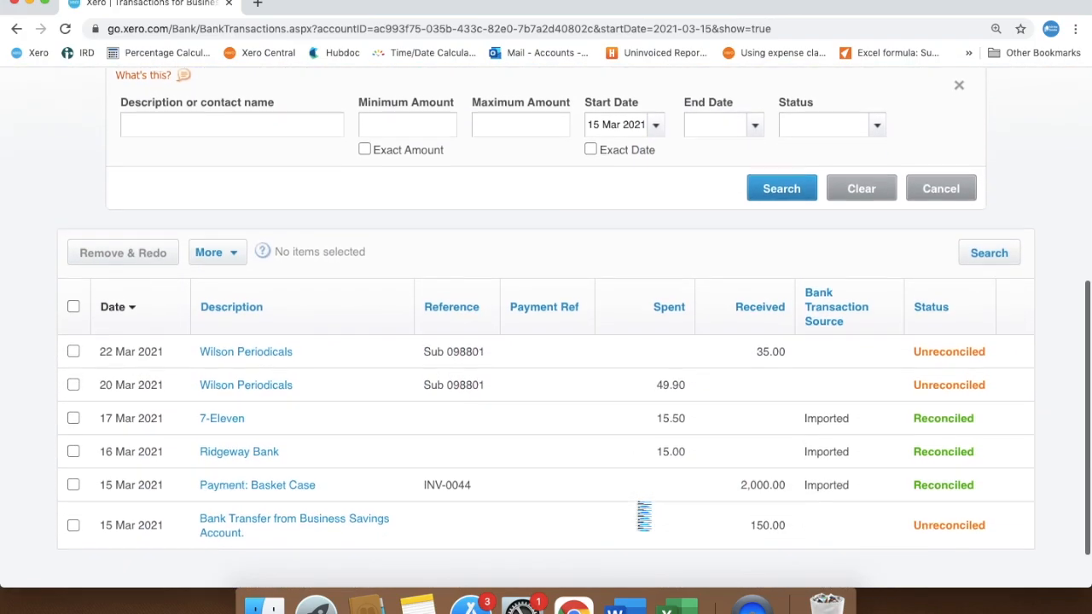
left_click(73, 481)
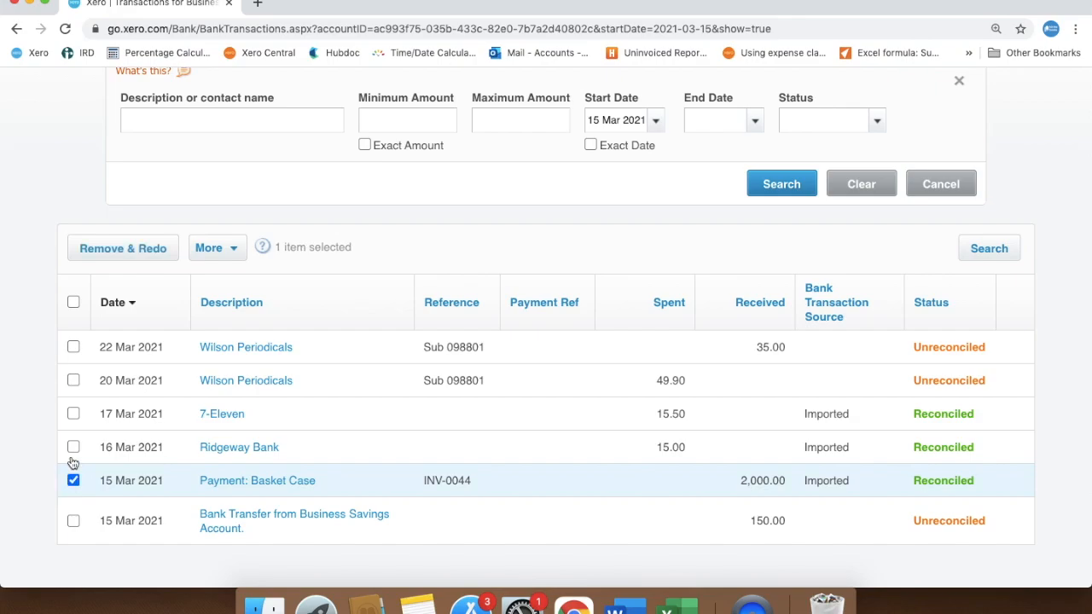
left_click(106, 247)
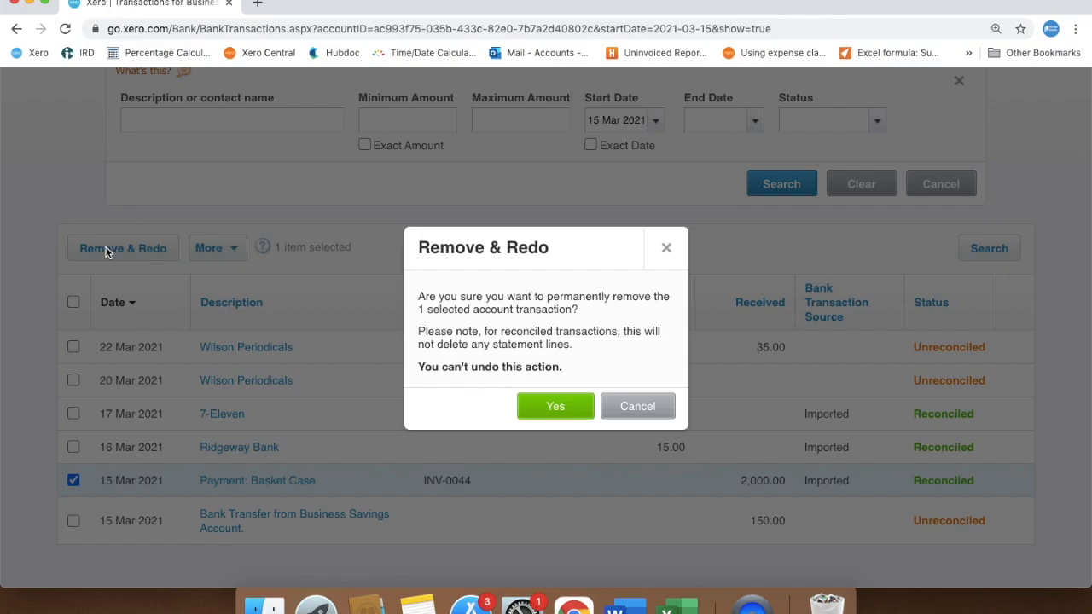
left_click(562, 409)
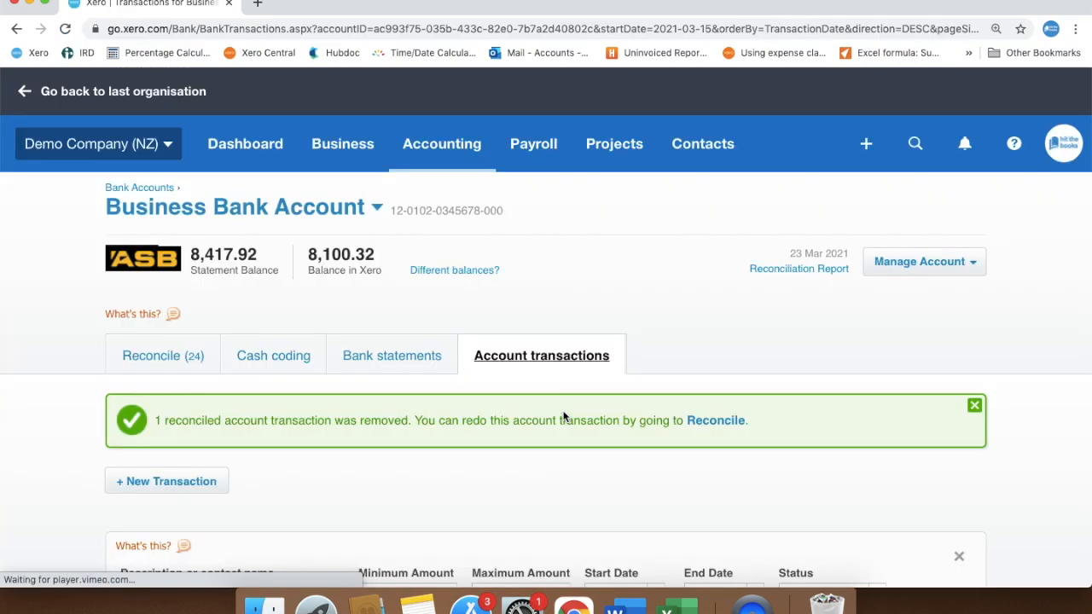
Return to the unreconciled statement lines and switch the Jakaranda Maple Systems deposit from matching to creating a new transaction.
left_click(175, 365)
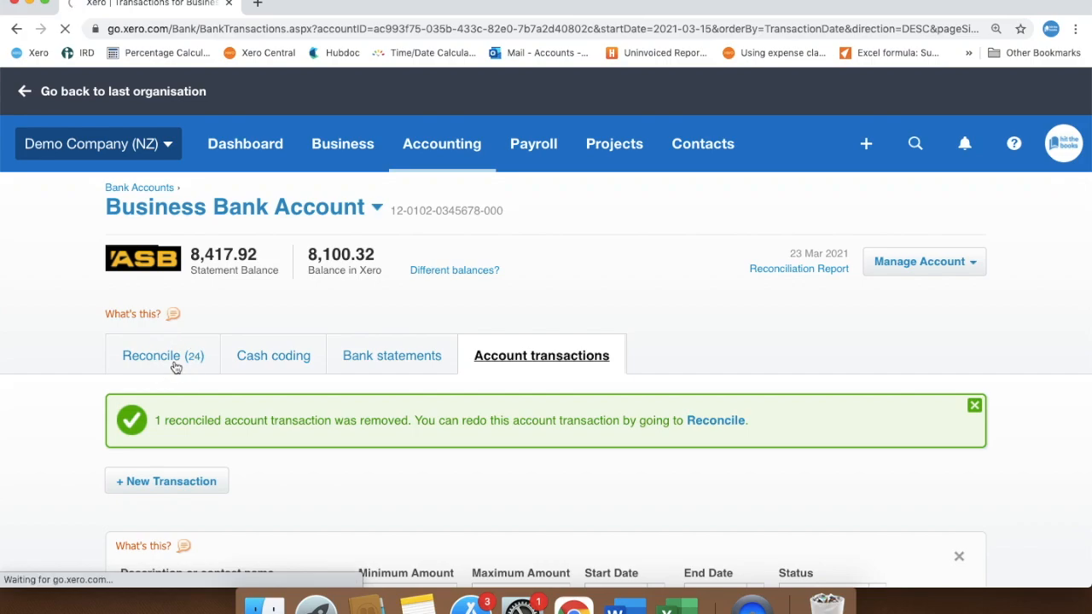
scroll(58, 556, "down", 5)
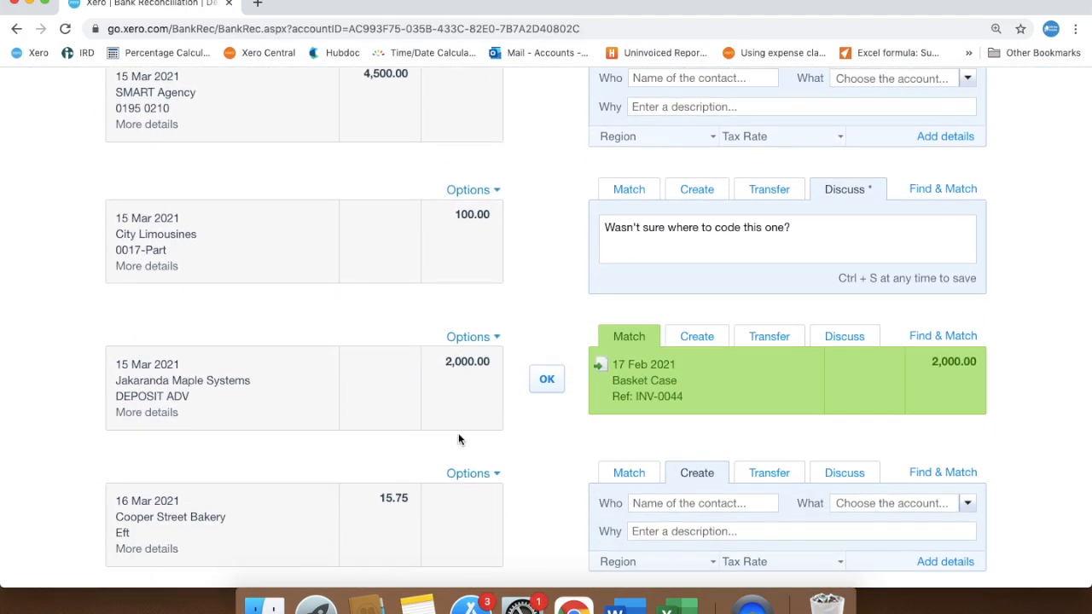
left_click(695, 338)
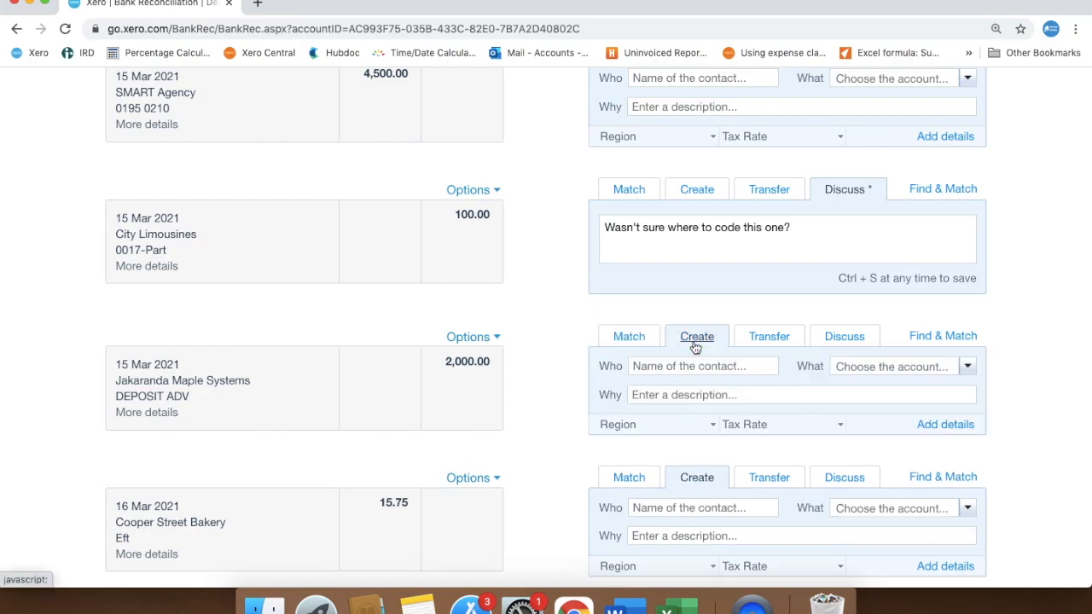
left_click(692, 366)
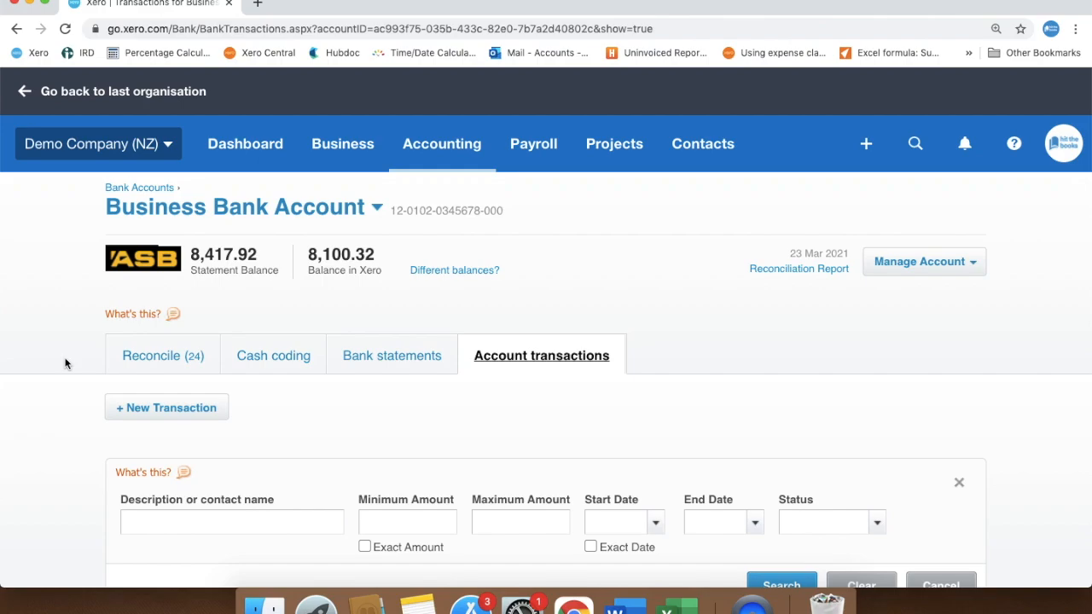
Open the 17 Mar 2021 7-Eleven transaction from the account transactions in a new browser tab.
scroll(65, 365, "down", 10)
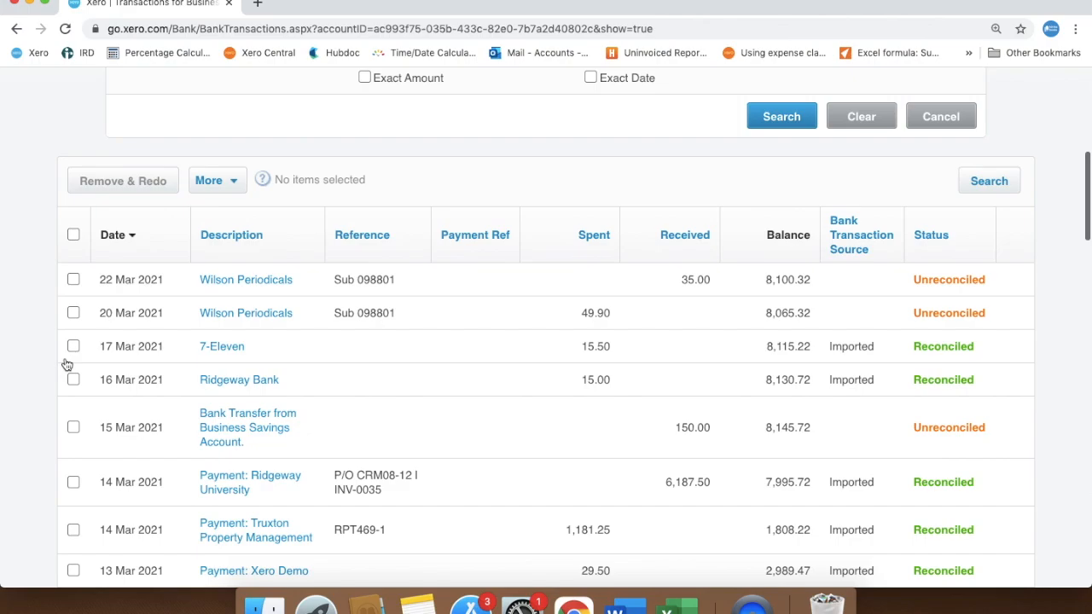
right_click(235, 357)
left_click(256, 359)
left_click(371, 7)
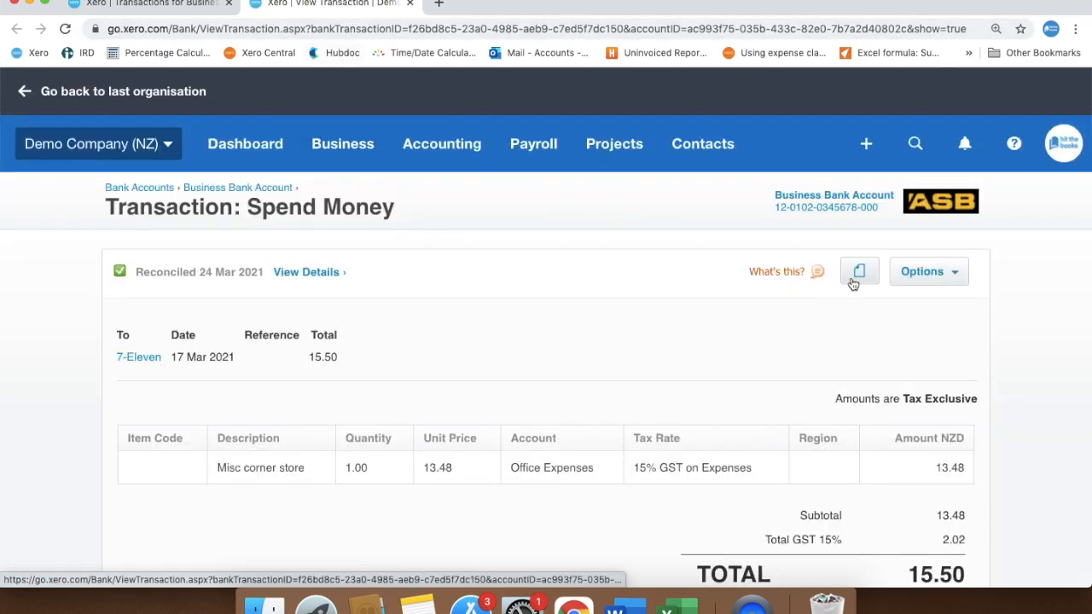
Edit the 7-Eleven transaction to use account 429 - General Expenses and save the update.
left_click(921, 273)
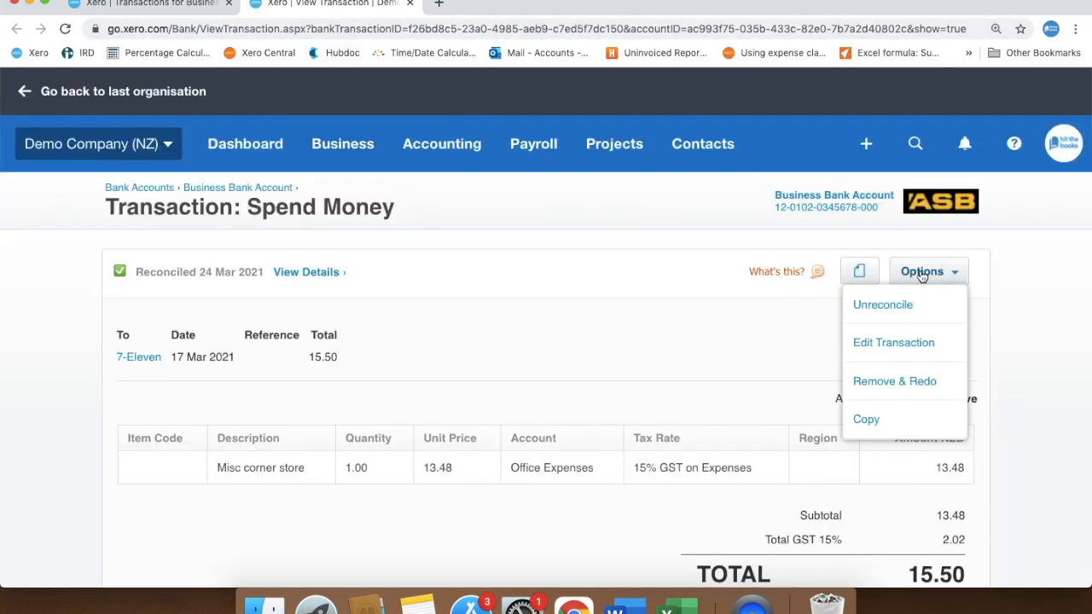
left_click(913, 342)
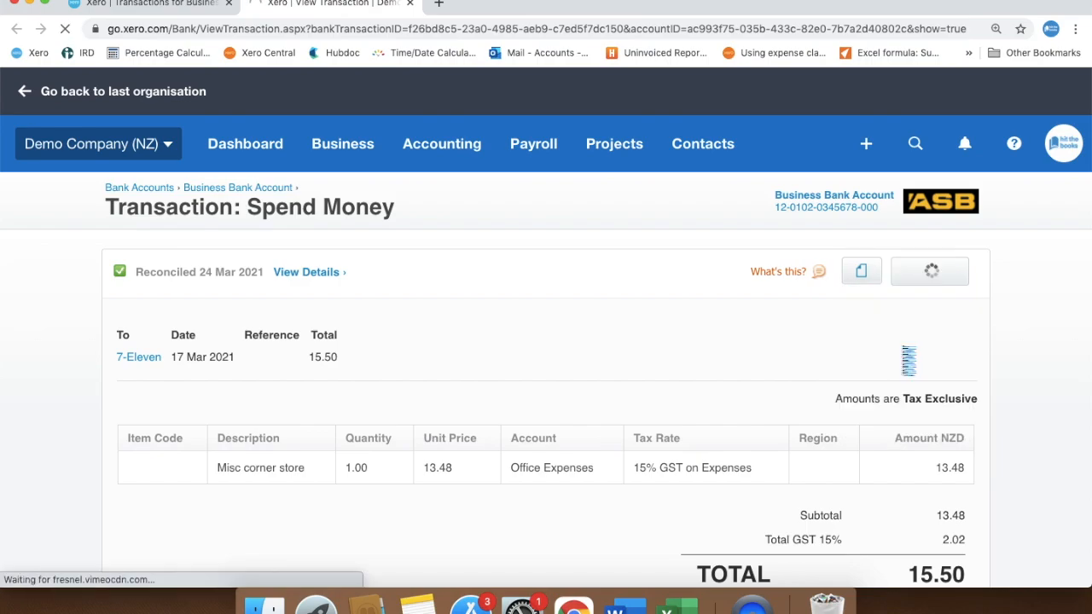
left_click(605, 450)
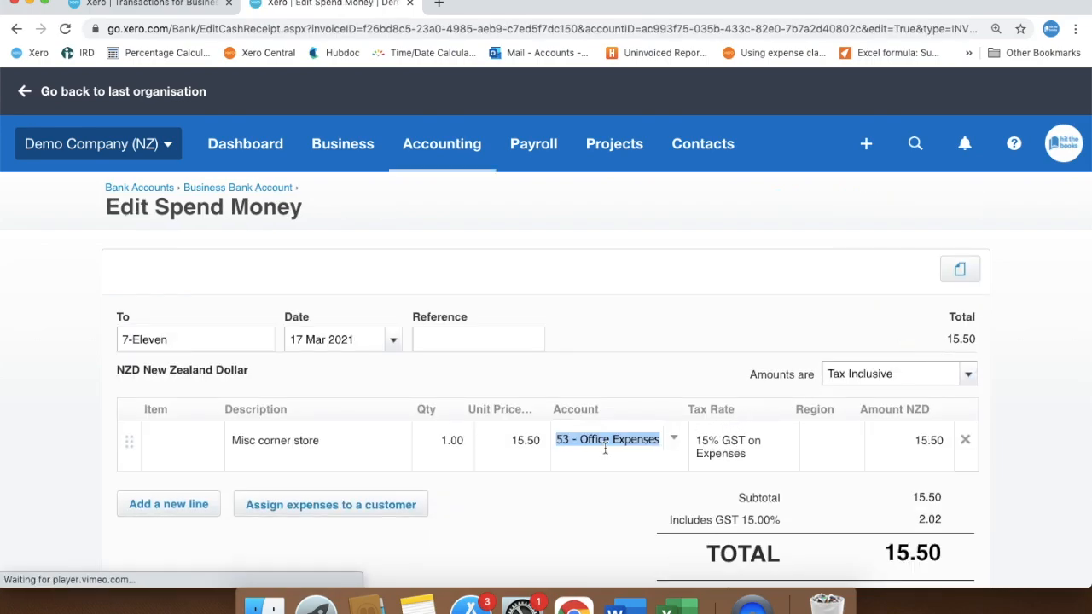
type("gener")
left_click(633, 480)
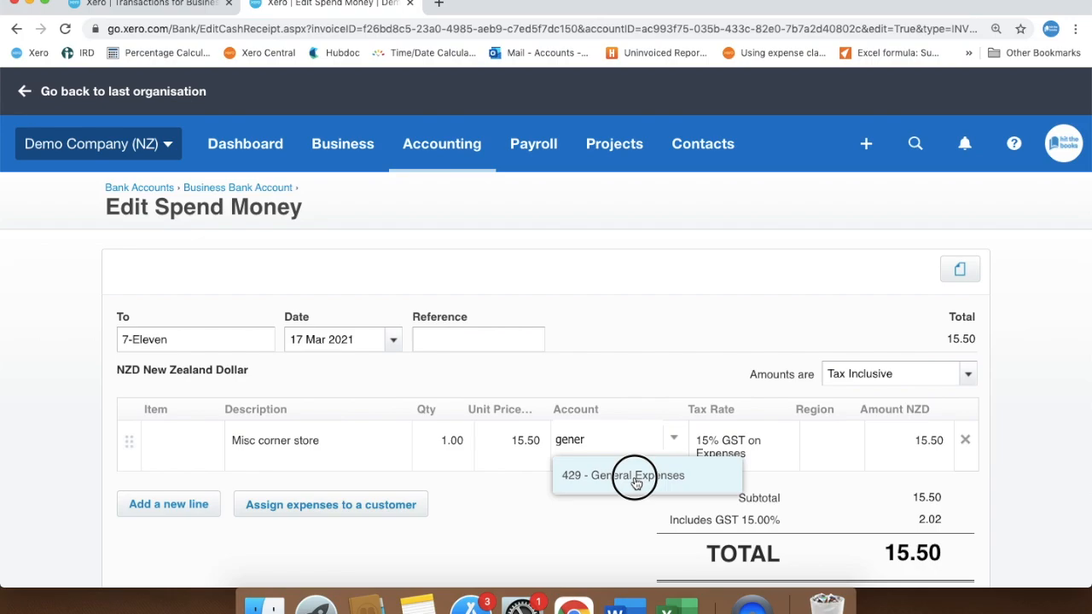
scroll(605, 511, "down", 3)
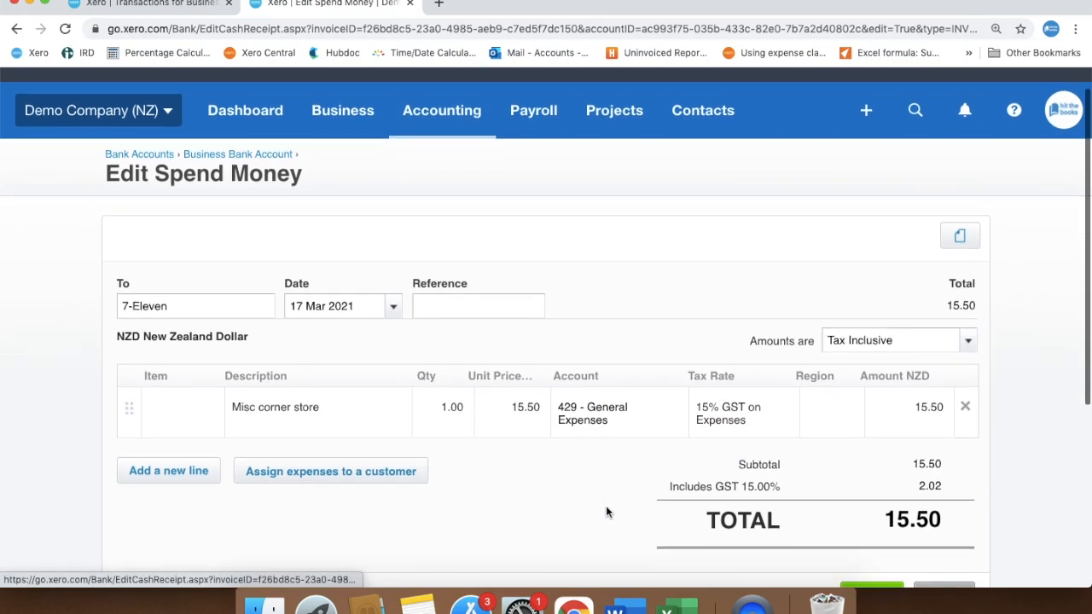
left_click(864, 526)
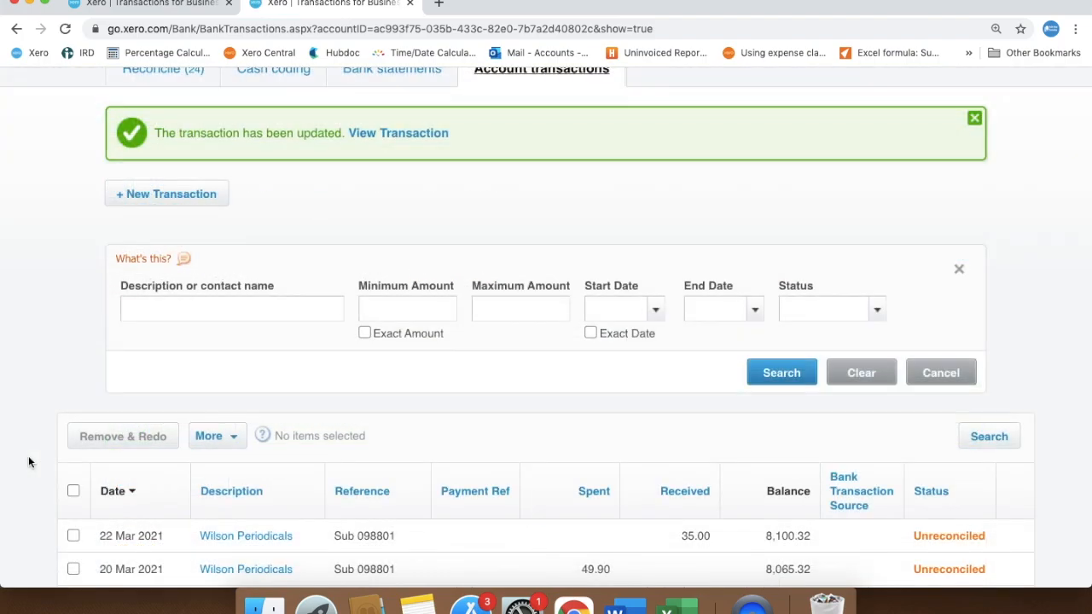
Open the 14 Mar 2021 Truxton Property Management payment from the transaction list in a new browser tab.
scroll(28, 457, "down", 5)
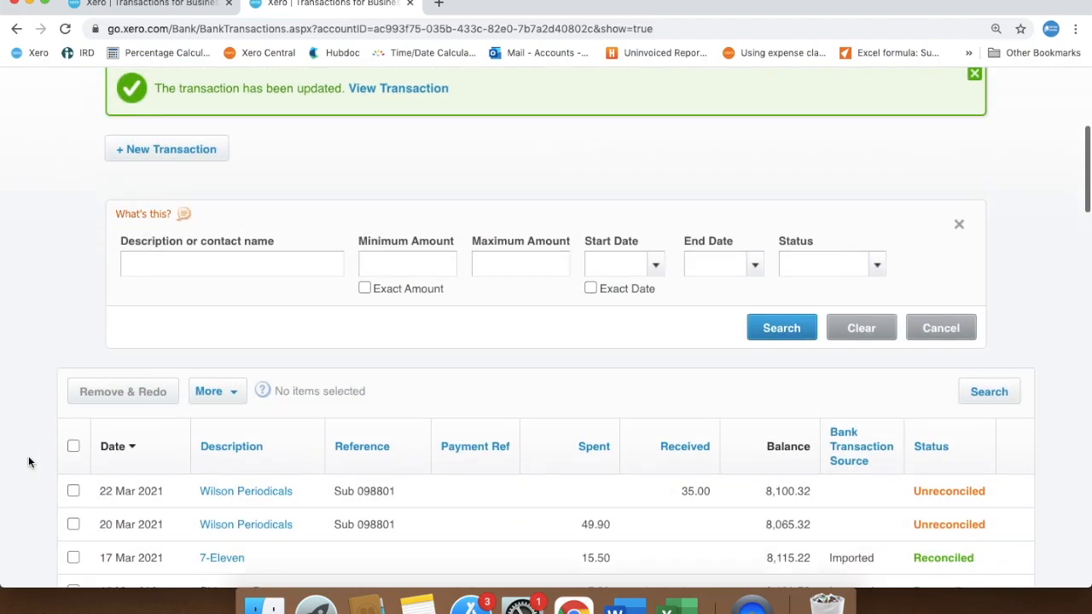
scroll(28, 461, "down", 2)
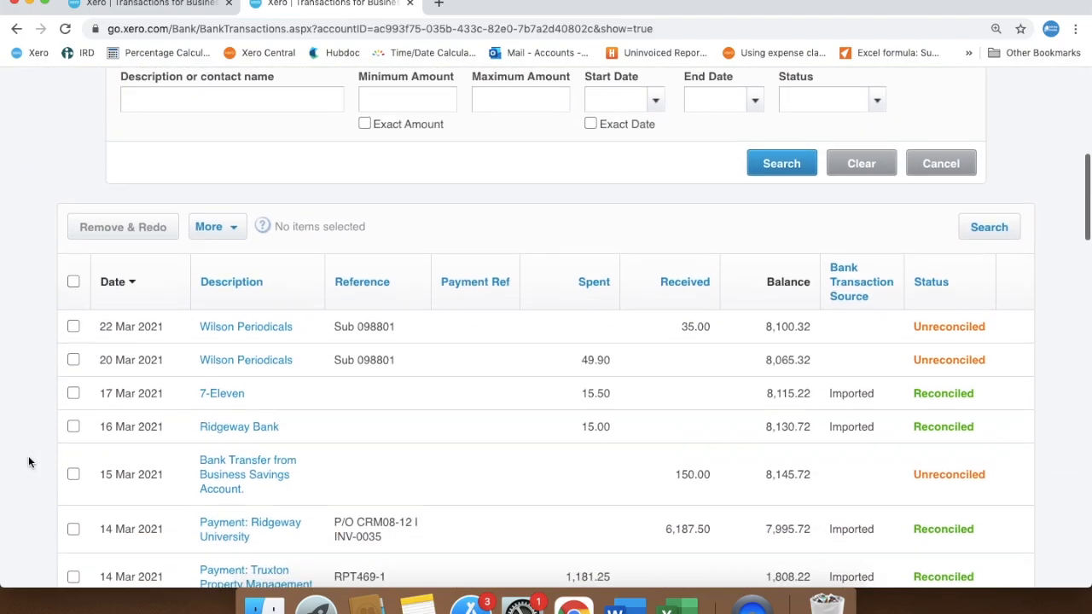
scroll(28, 461, "down", 1)
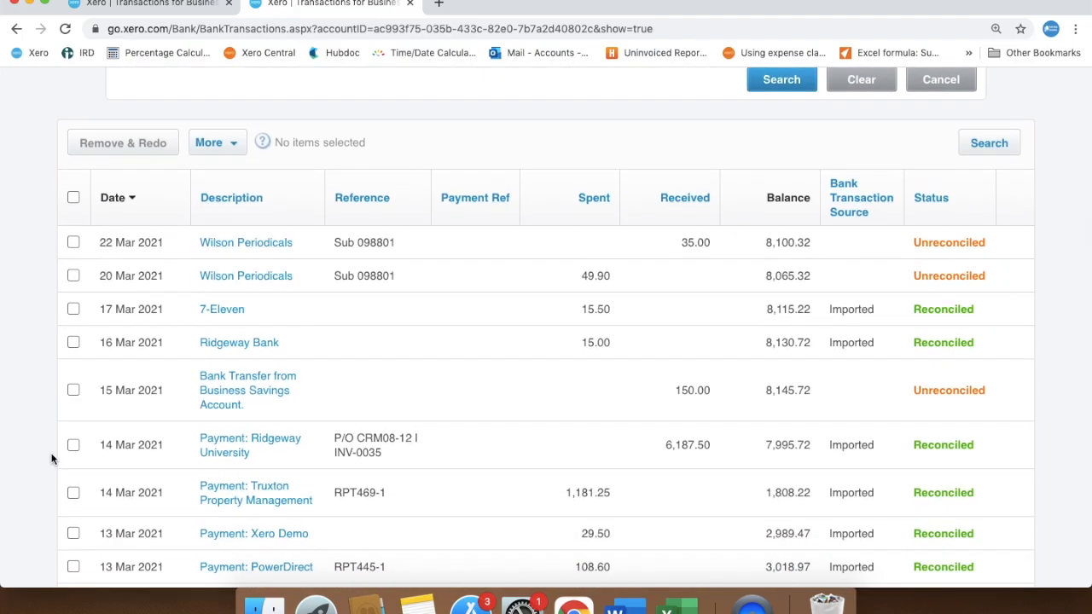
right_click(207, 487)
left_click(347, 372)
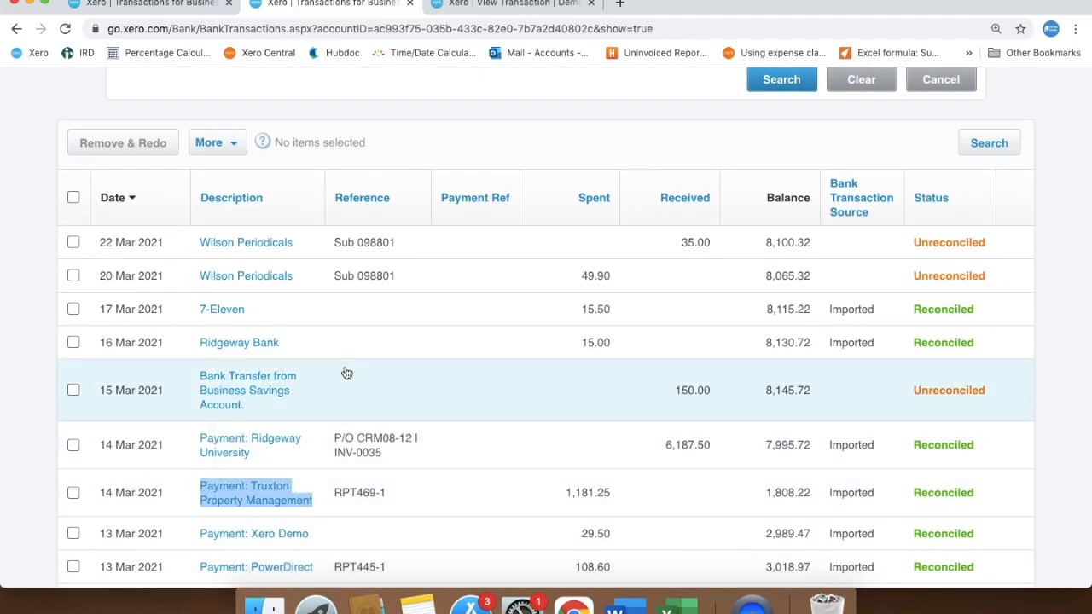
left_click(543, 5)
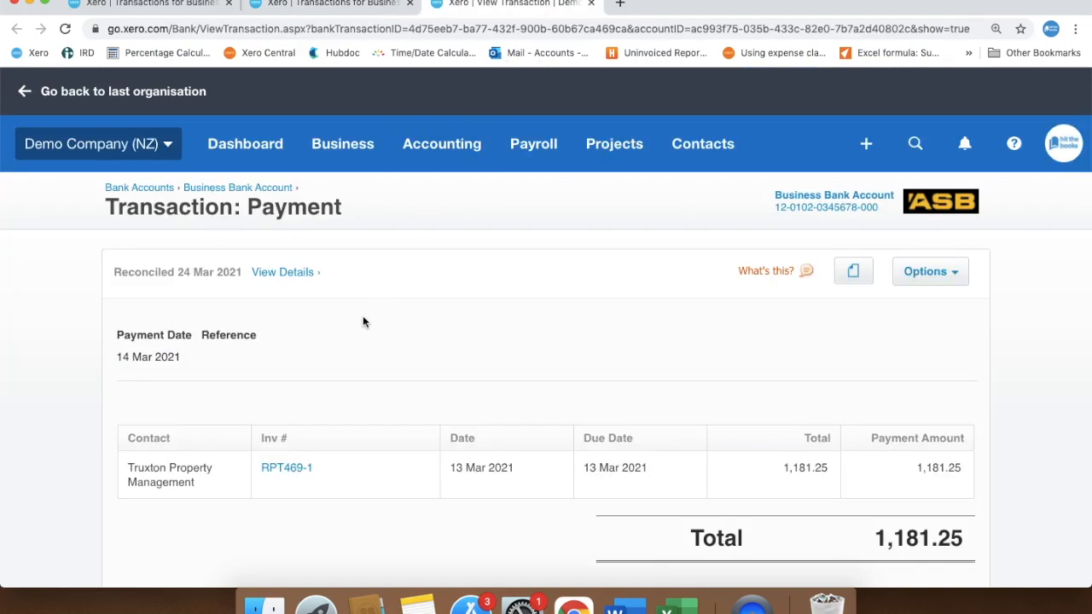
Open the bill behind the Truxton Property Management payment in its own browser tab.
right_click(295, 471)
left_click(363, 368)
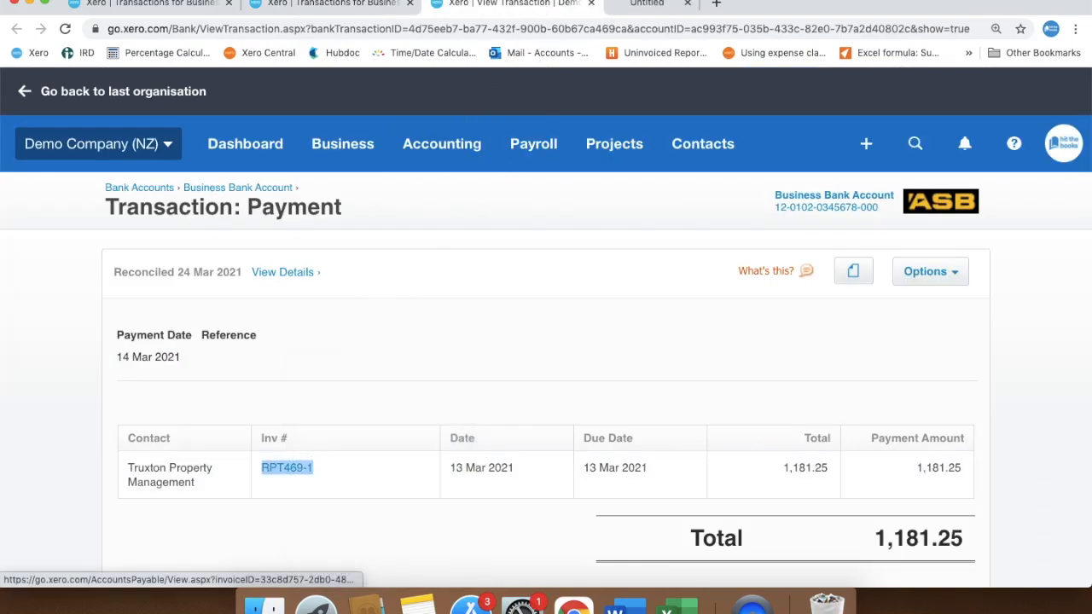
left_click(648, 4)
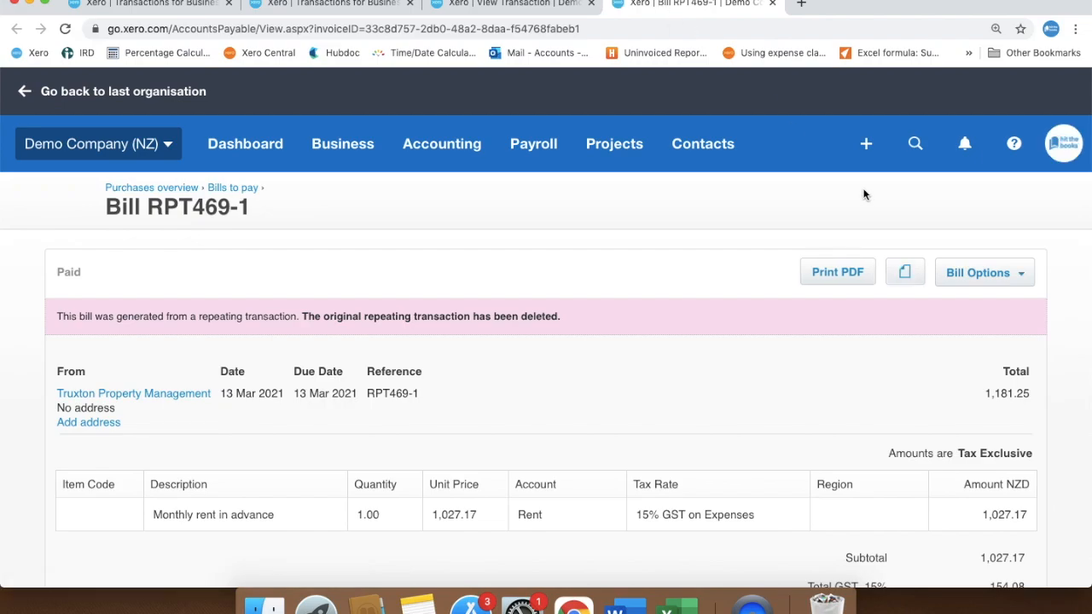
Open the paid Truxton Property Management bill for editing and examine which of its fields can be changed.
left_click(950, 273)
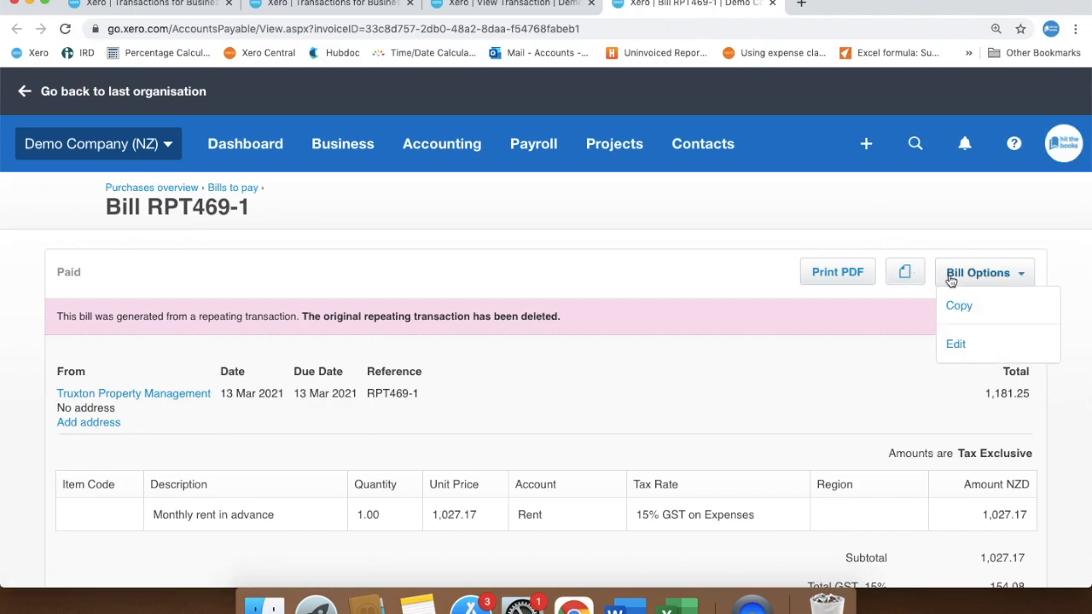
left_click(956, 345)
scroll(940, 345, "down", 2)
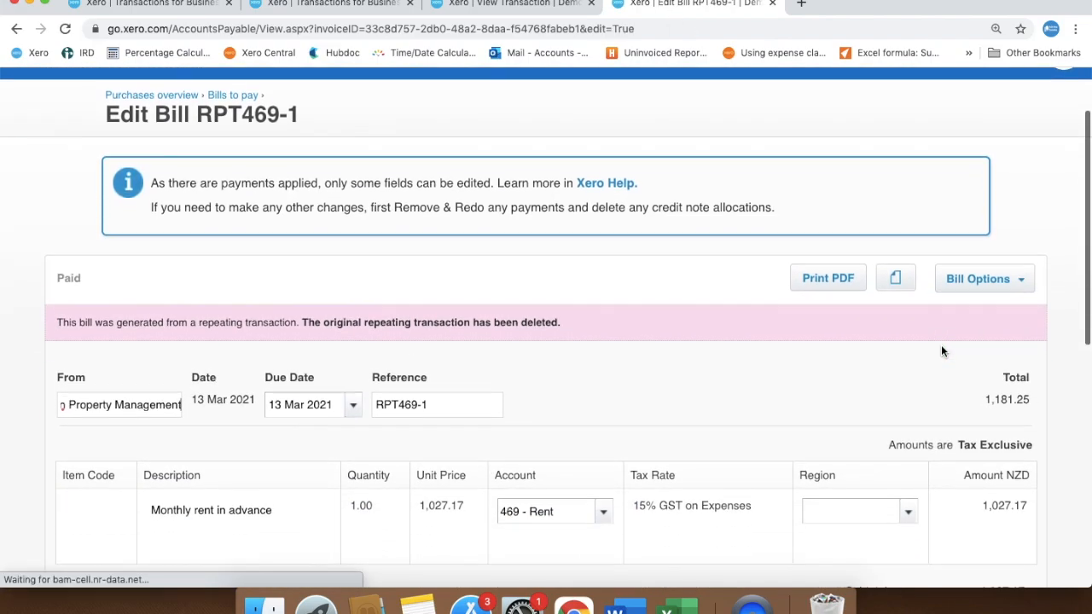
scroll(942, 350, "down", 3)
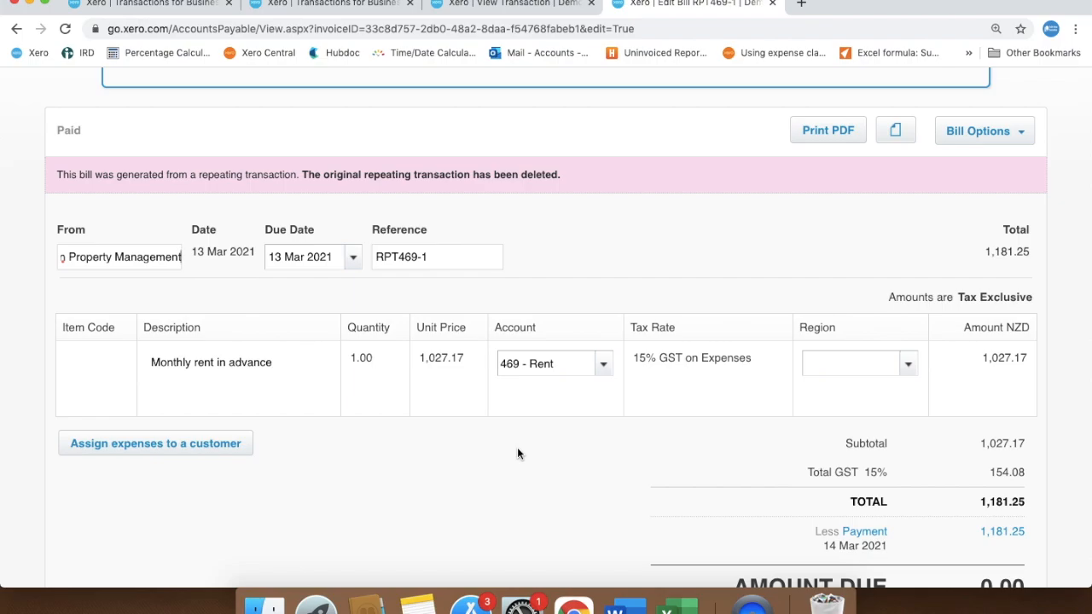
scroll(518, 452, "down", 2)
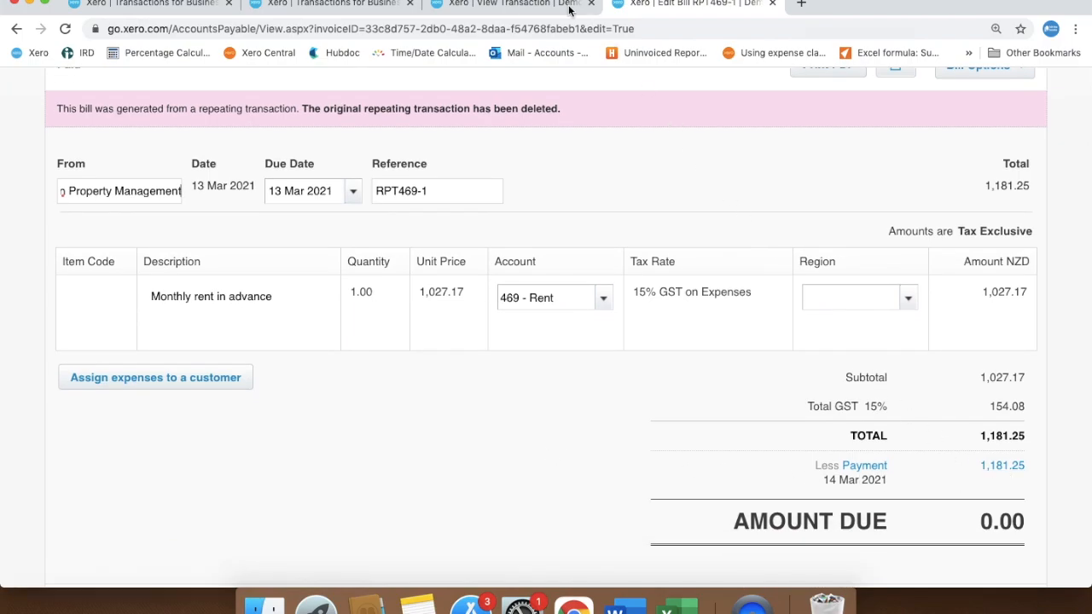
Remove and redo the 14 Mar 2021 Truxton Property Management payment from its transaction page.
left_click(532, 7)
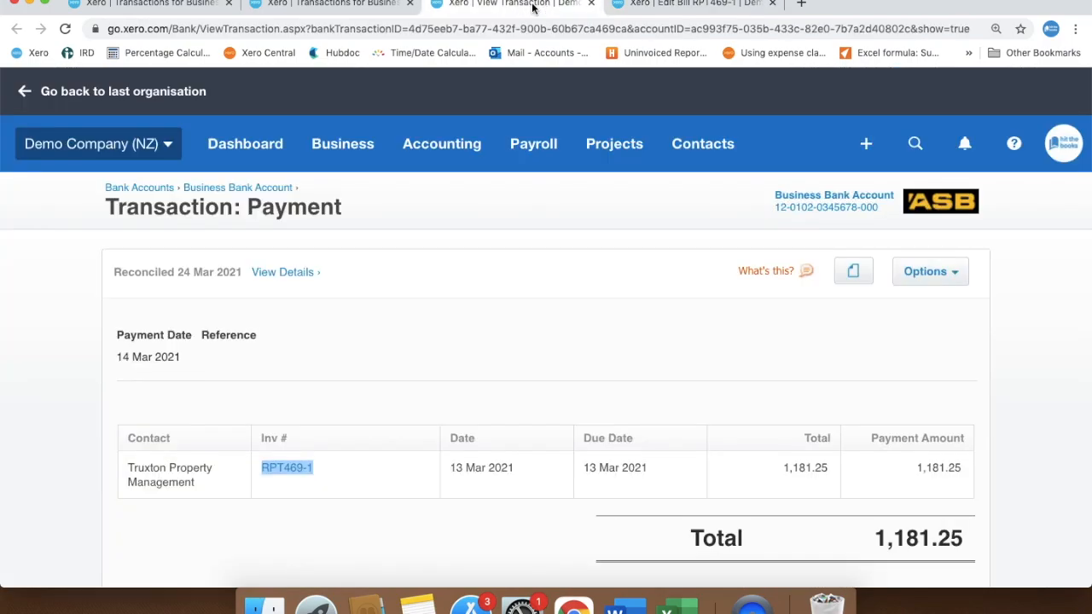
left_click(545, 333)
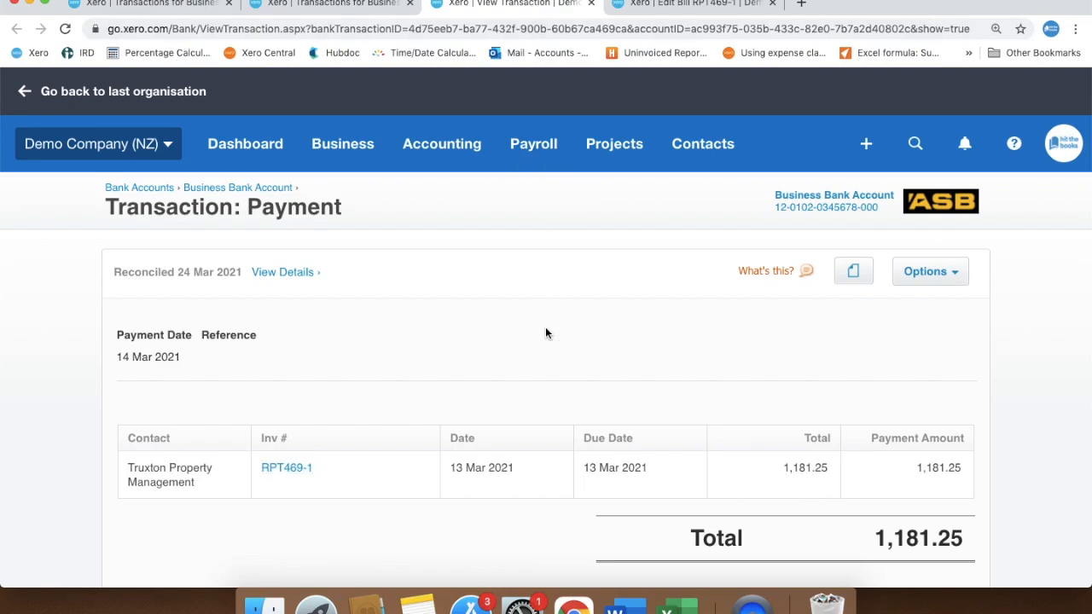
left_click(937, 272)
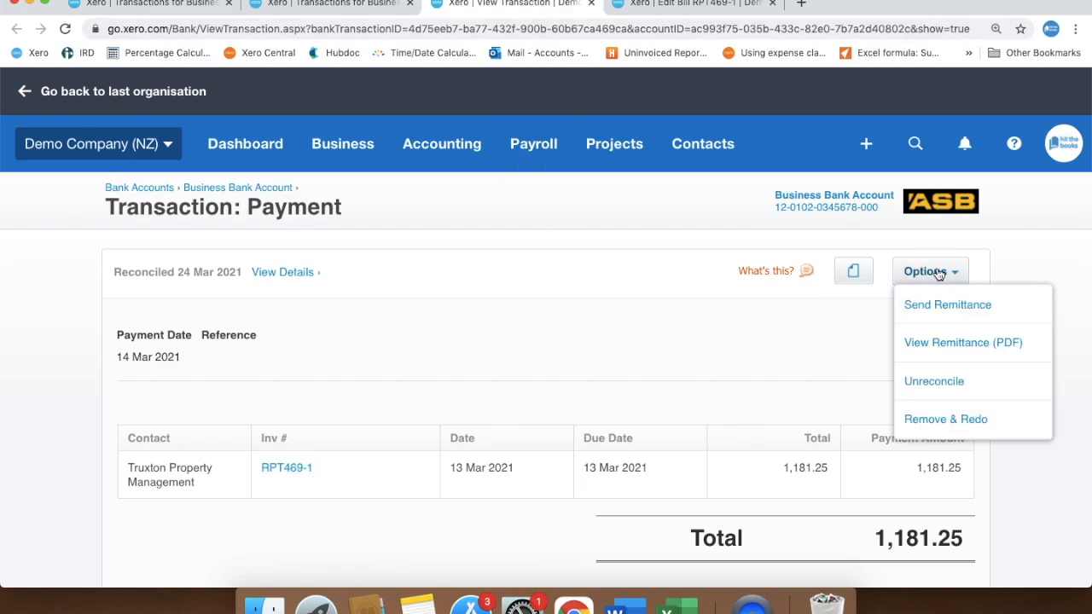
left_click(968, 422)
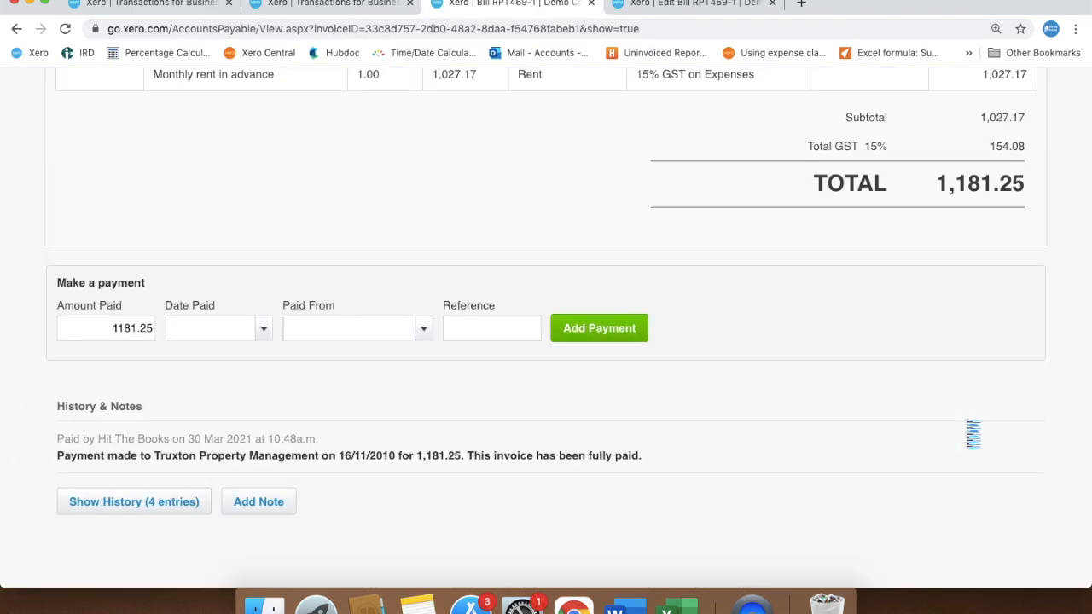
Edit the Truxton Property Management bill RPT469-1 to set its date to 28 Feb 2021 and save the update.
scroll(503, 186, "up", 8)
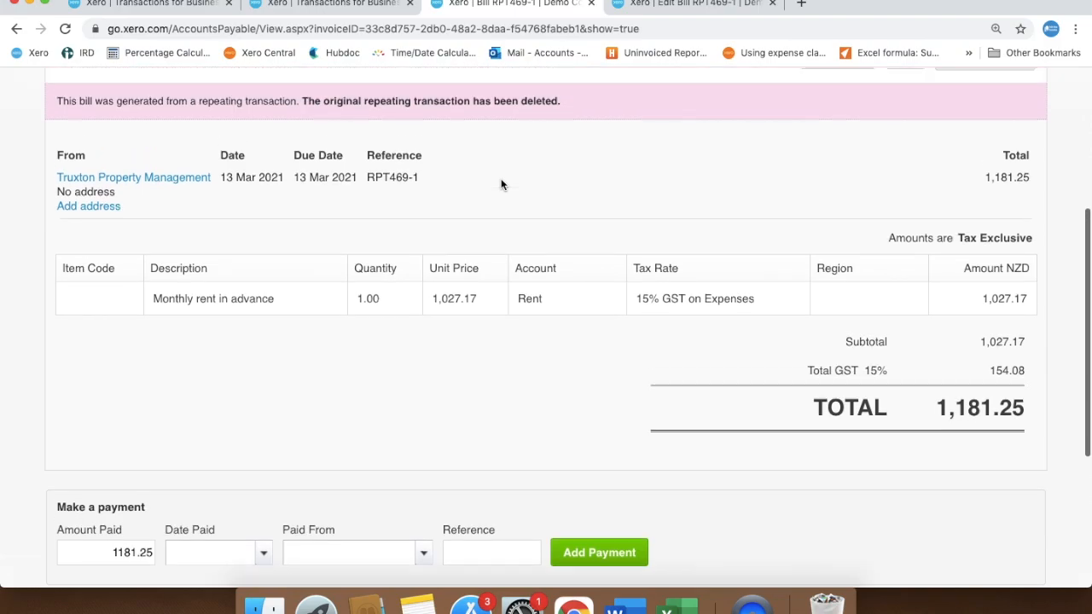
left_click(981, 183)
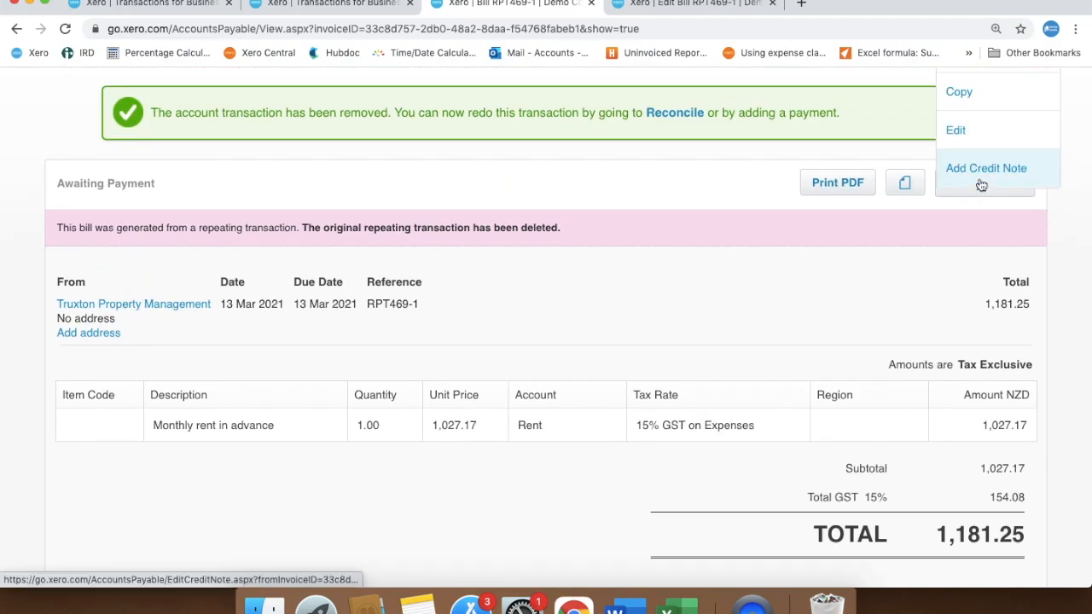
left_click(966, 135)
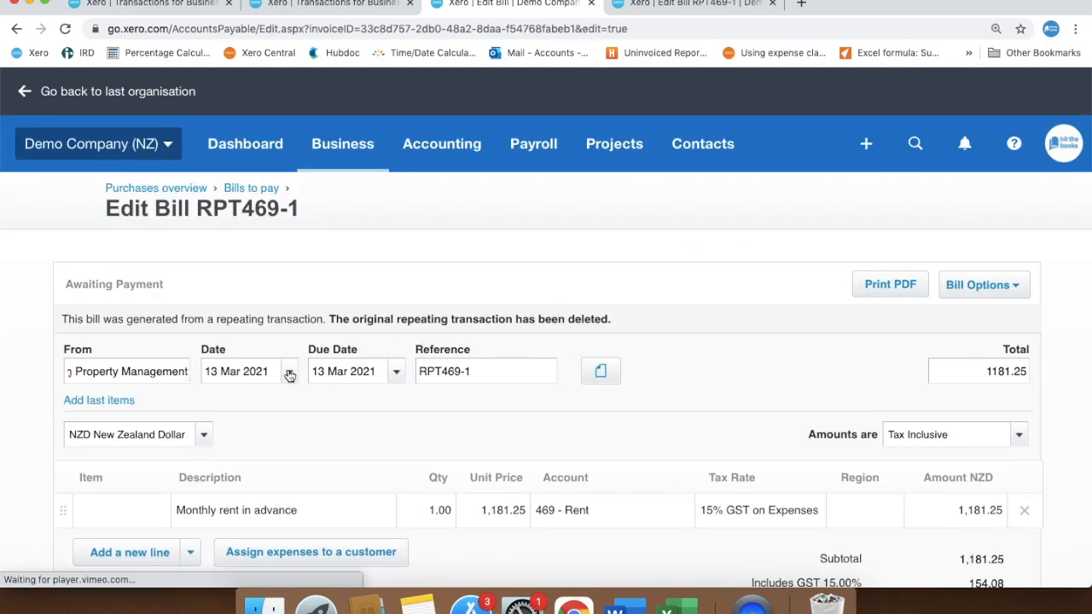
left_click(290, 376)
left_click(221, 271)
left_click(225, 516)
scroll(744, 364, "down", 5)
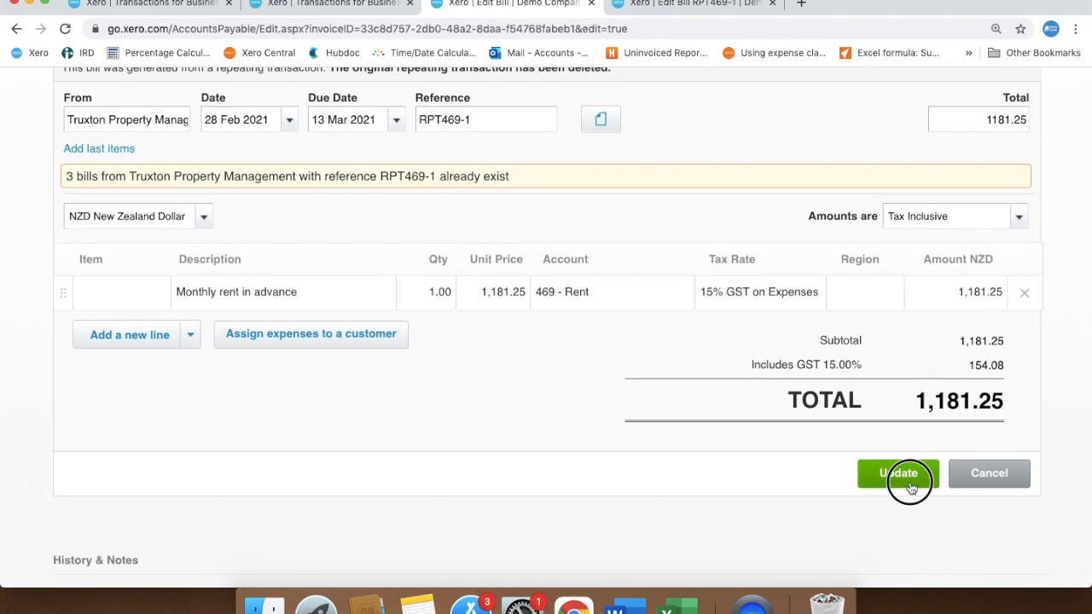
left_click(904, 478)
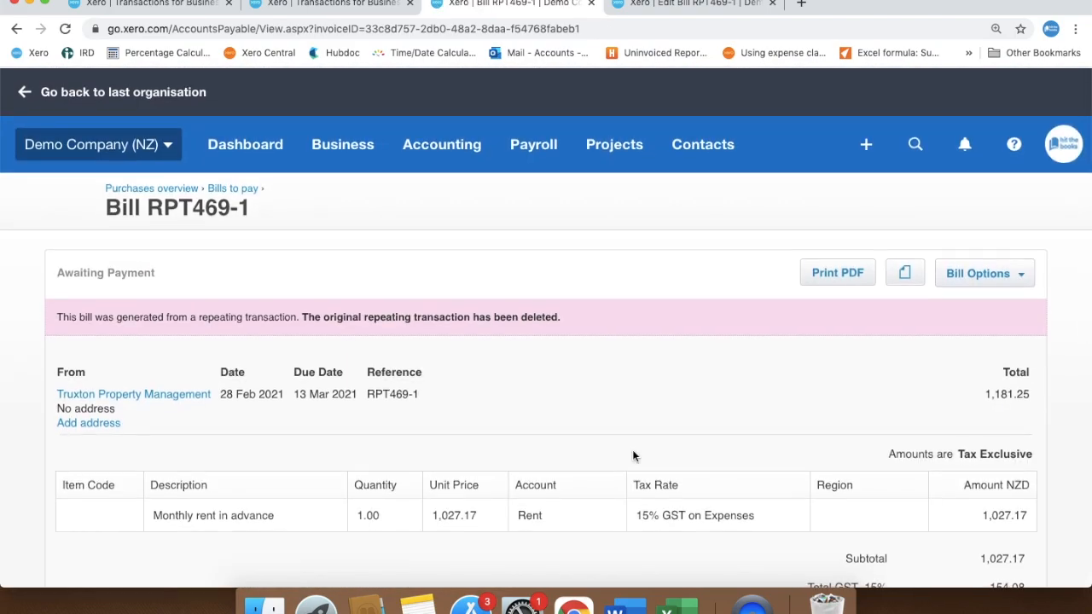
Reconcile the 14 Mar 2021 Truxton Property Management rent line in the Business Bank Account with the matching bill RPT469-1.
left_click(215, 3)
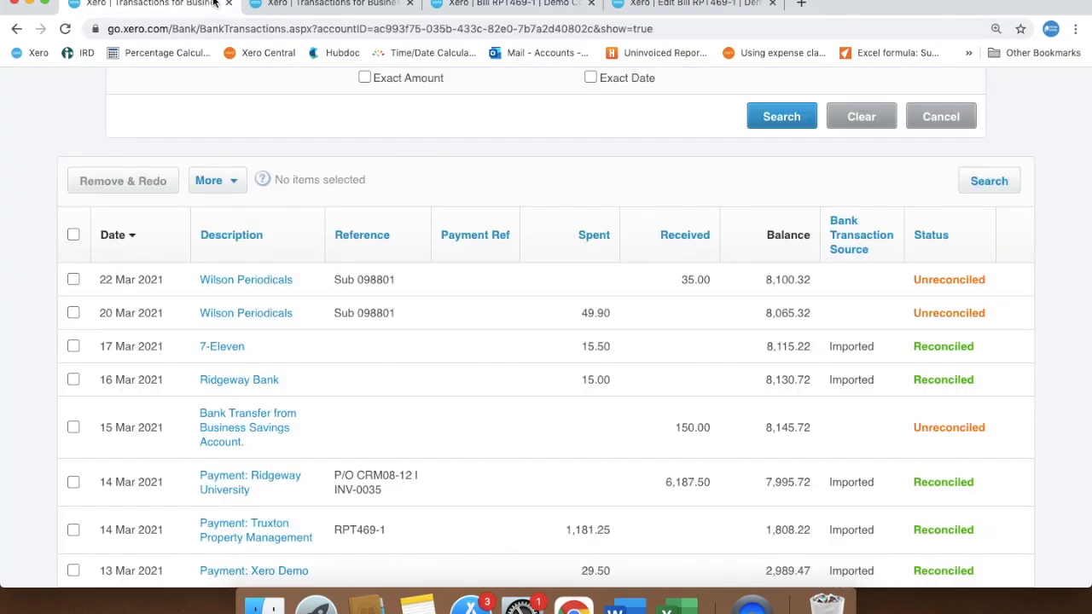
scroll(221, 104, "up", 5)
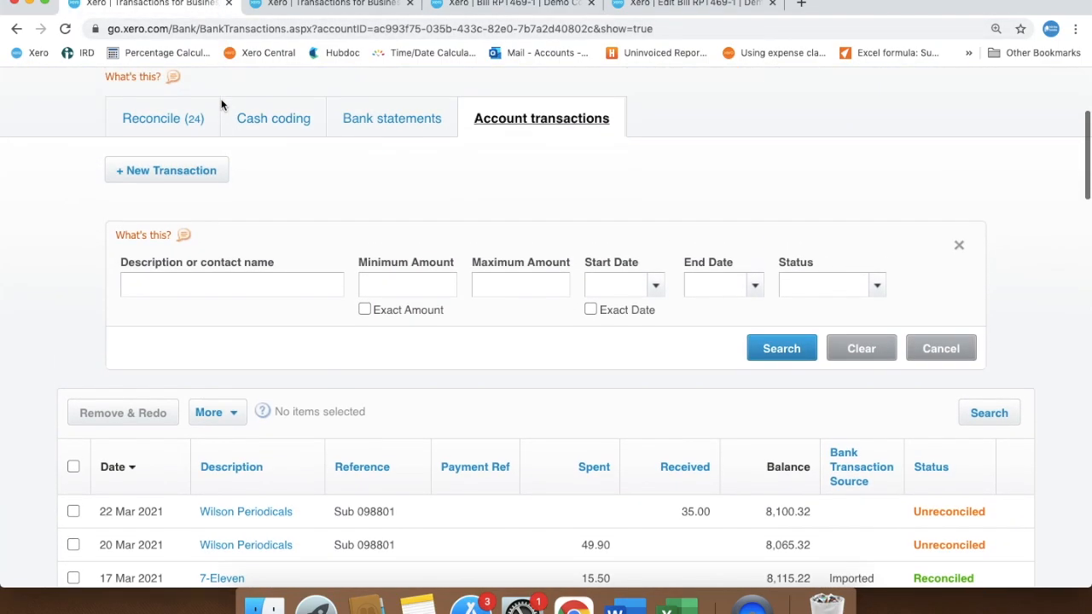
left_click(191, 124)
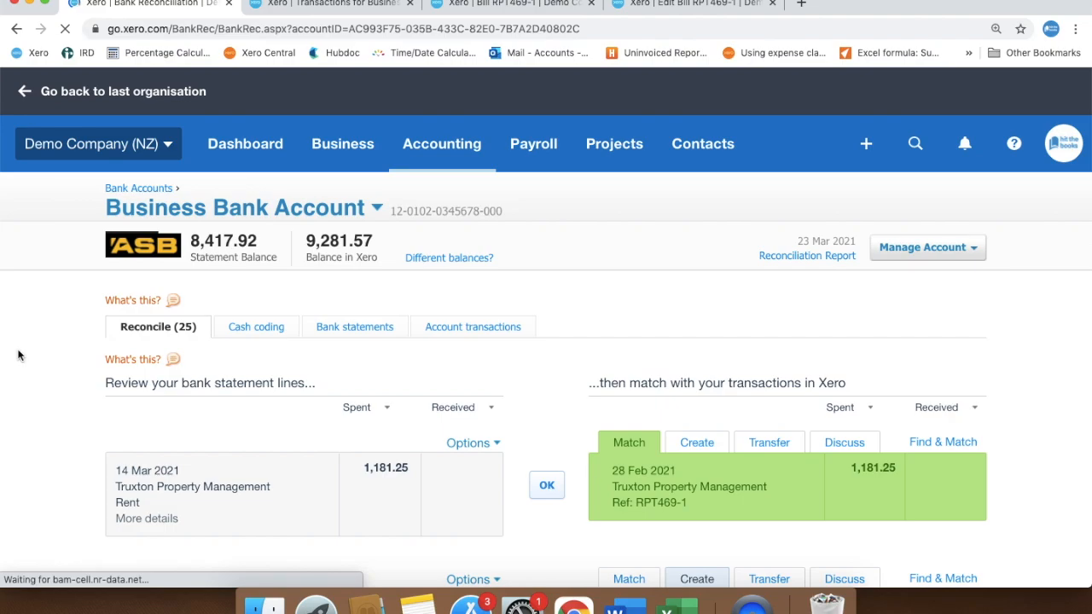
left_click(547, 486)
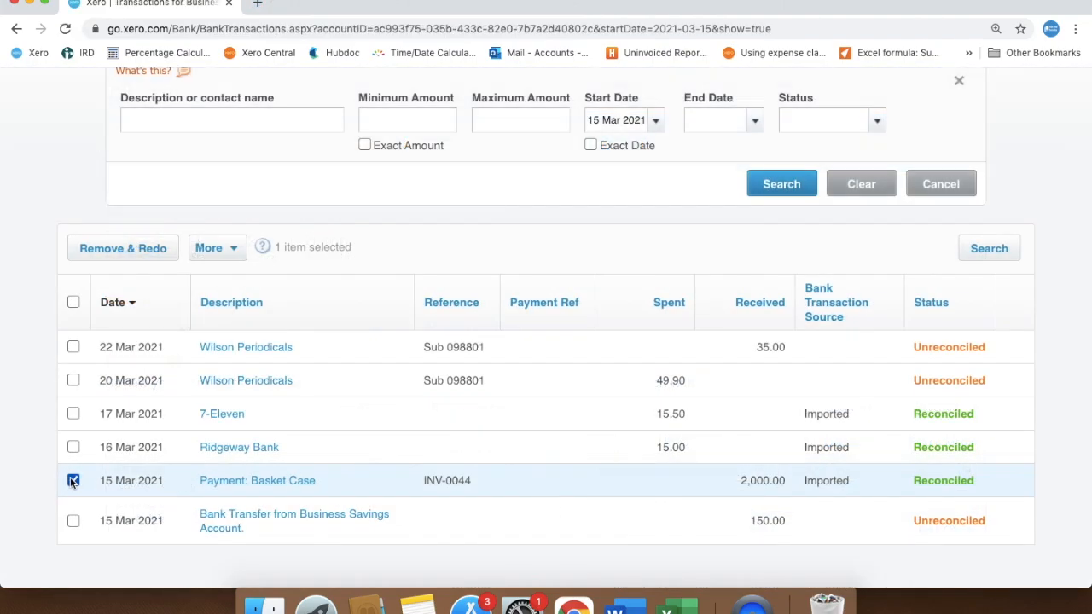
Remove and redo the selected 15 Mar 2021 Basket Case payment for INV-0044.
left_click(102, 249)
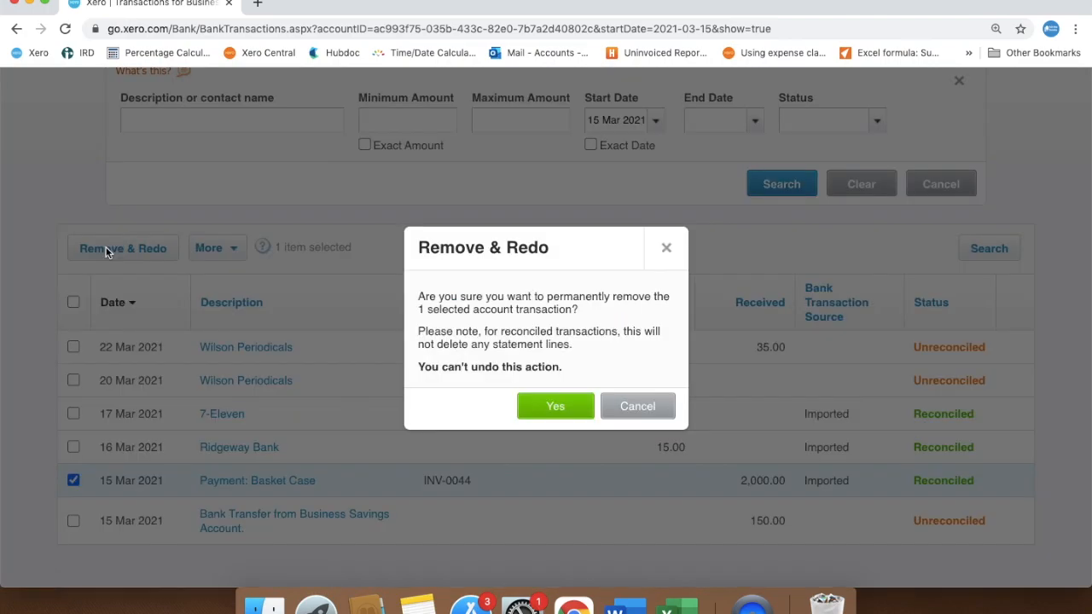
left_click(559, 411)
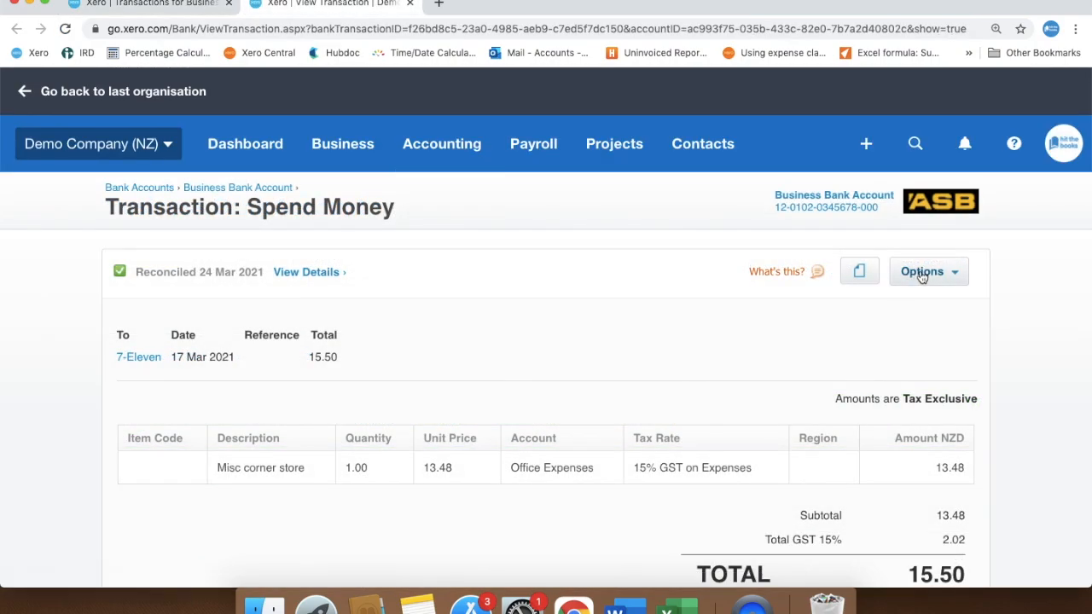
Open the 17 Mar 2021 7-Eleven spend money transaction for editing.
left_click(922, 273)
left_click(904, 342)
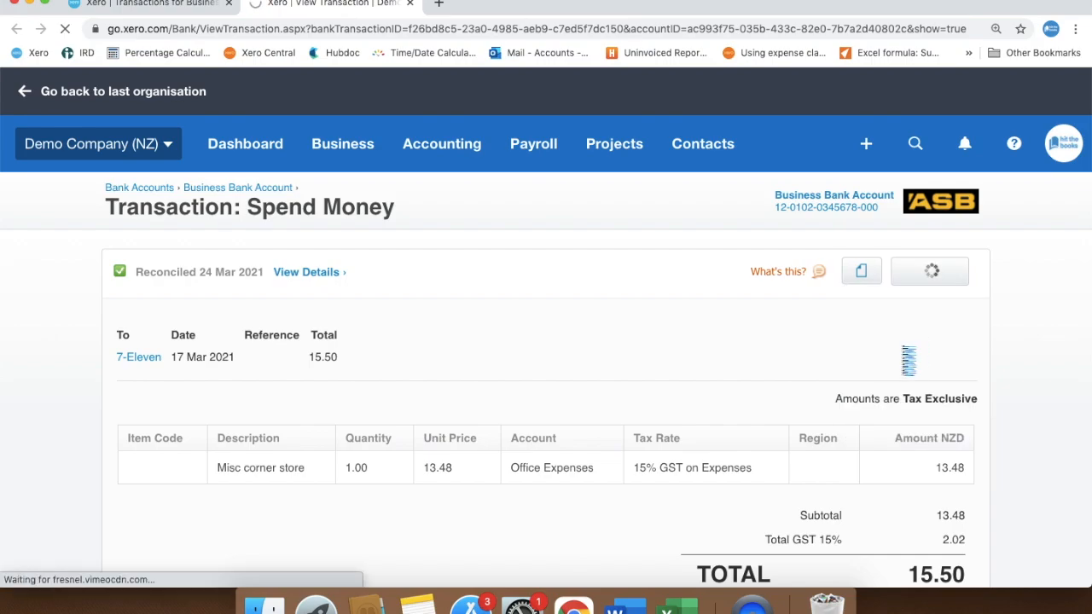
left_click(605, 445)
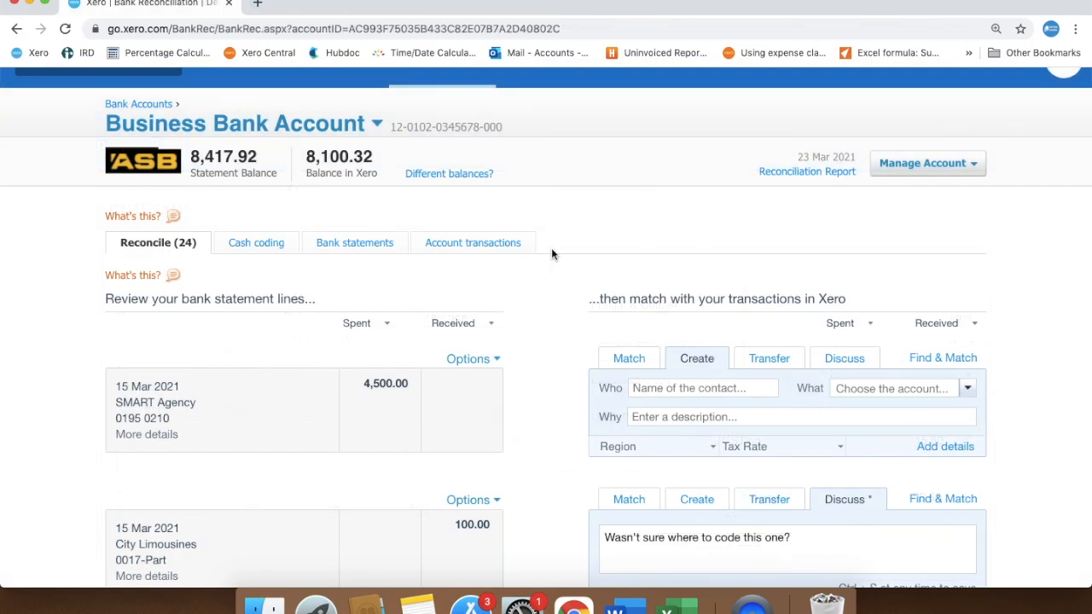
Open the list of account transactions for the Business Bank Account.
left_click(486, 246)
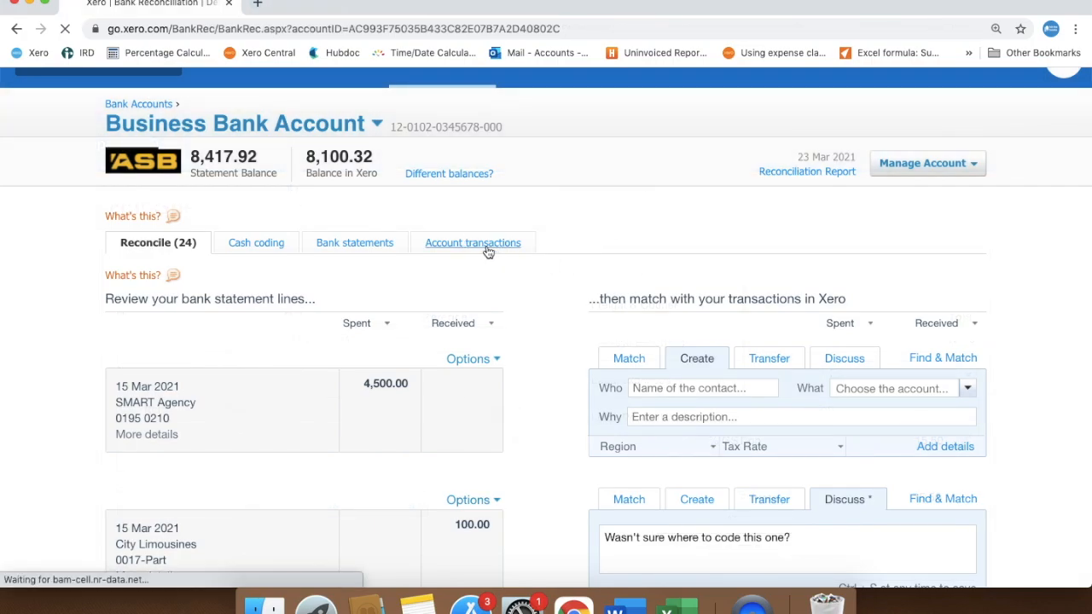